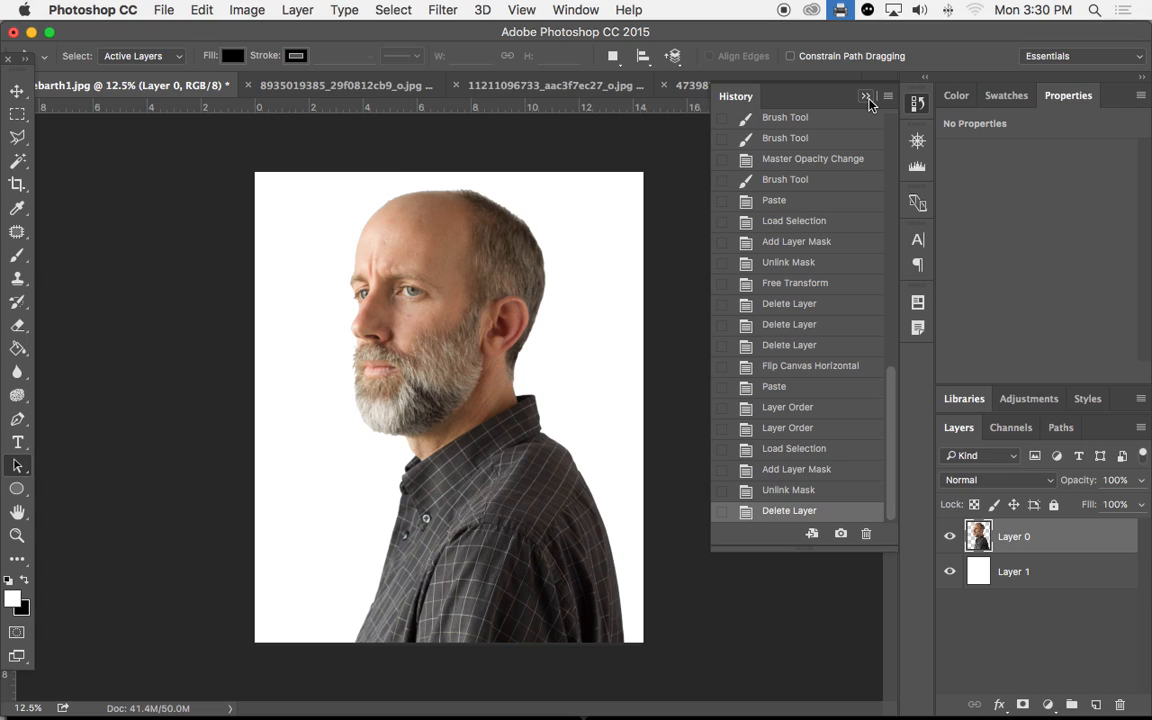
Collapse the history list and toggle Layer 0 and Layer 1 visibility to examine the cut-out portrait and its white backdrop.
left_click(867, 100)
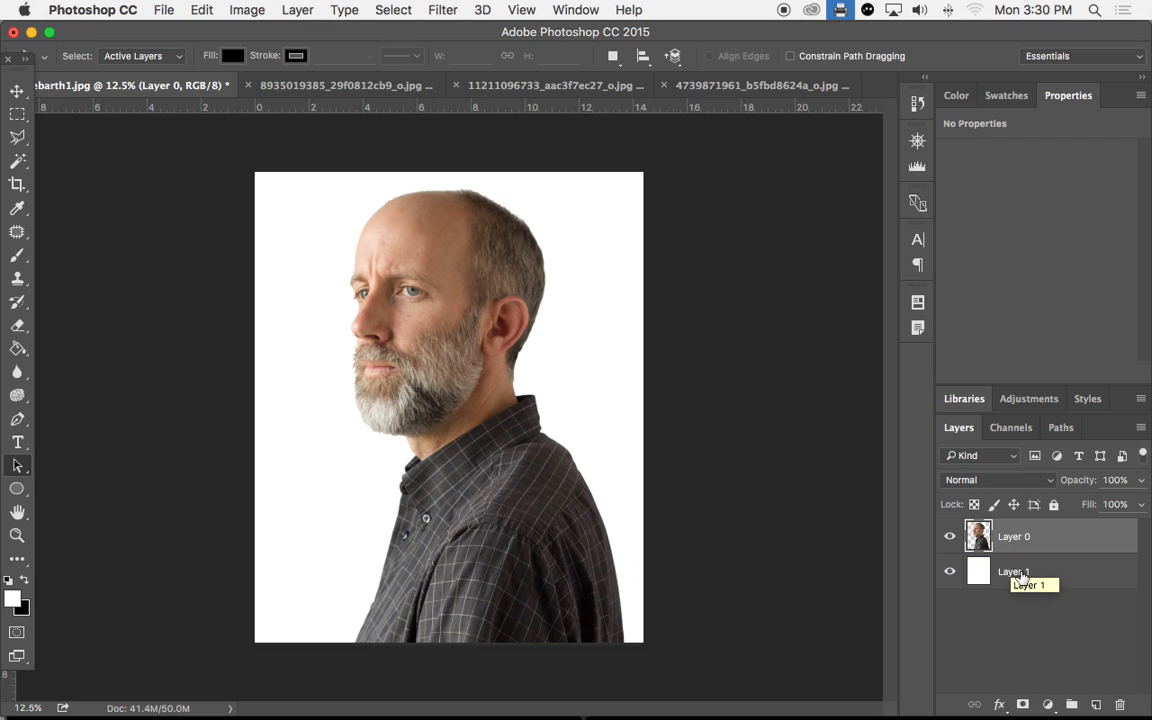
left_click(951, 539)
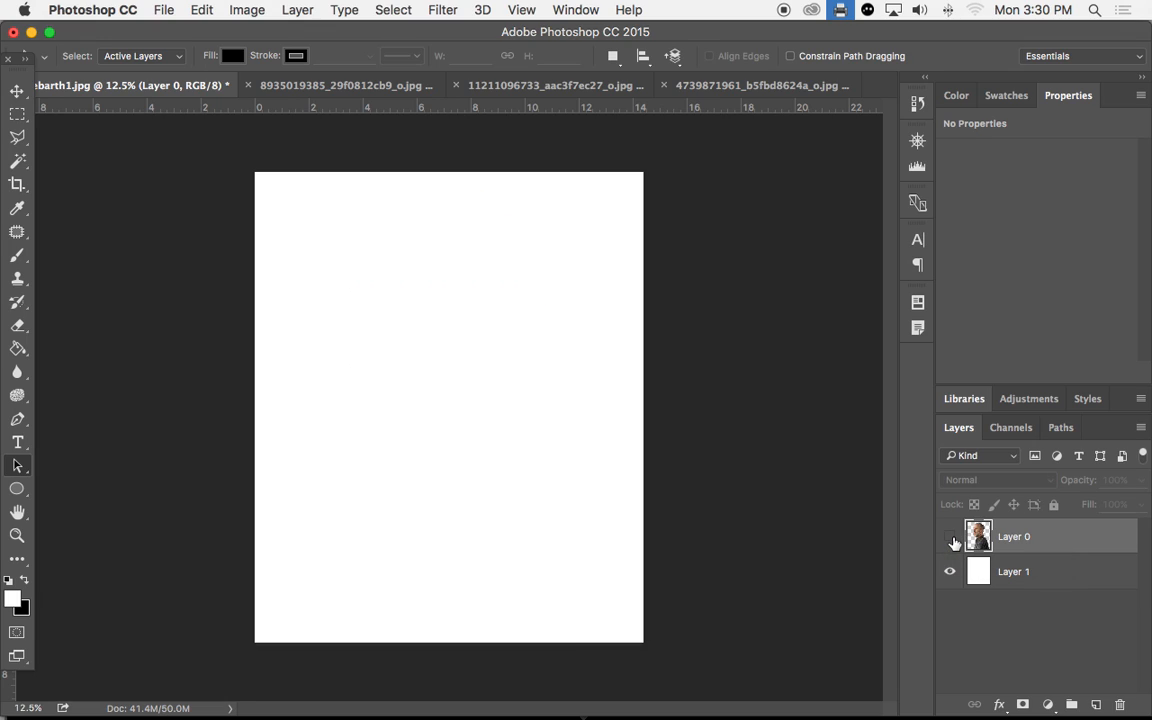
left_click(951, 539)
left_click(951, 539)
left_click(951, 576)
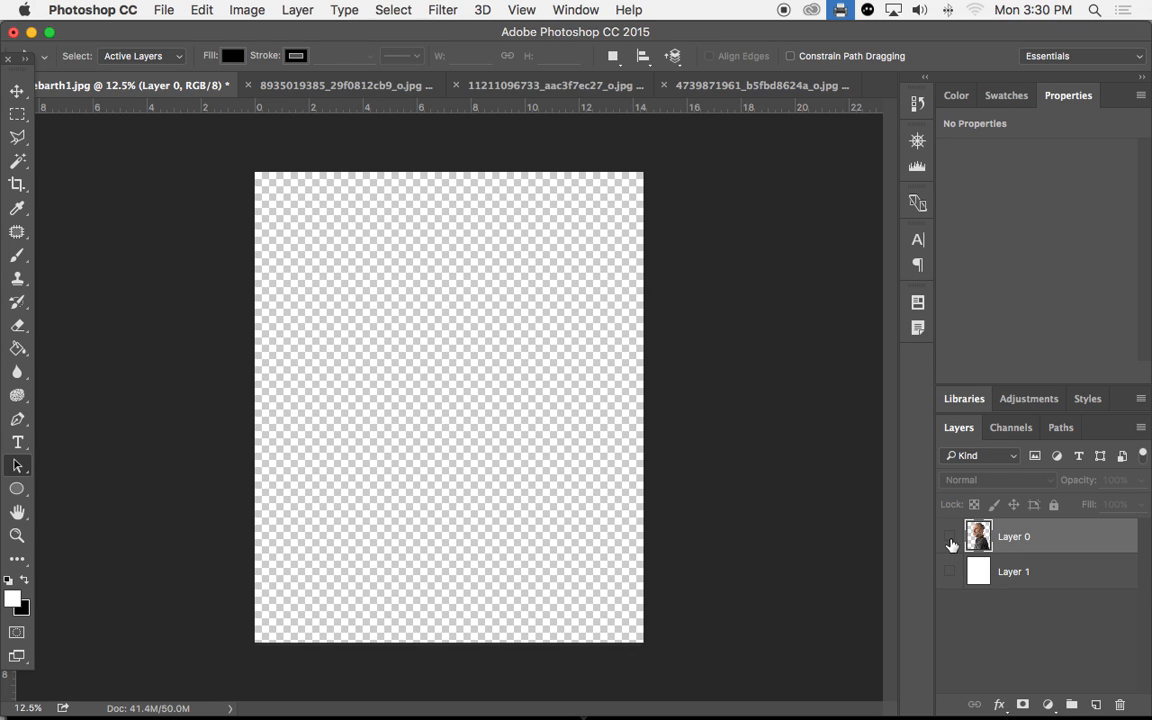
left_click(950, 540)
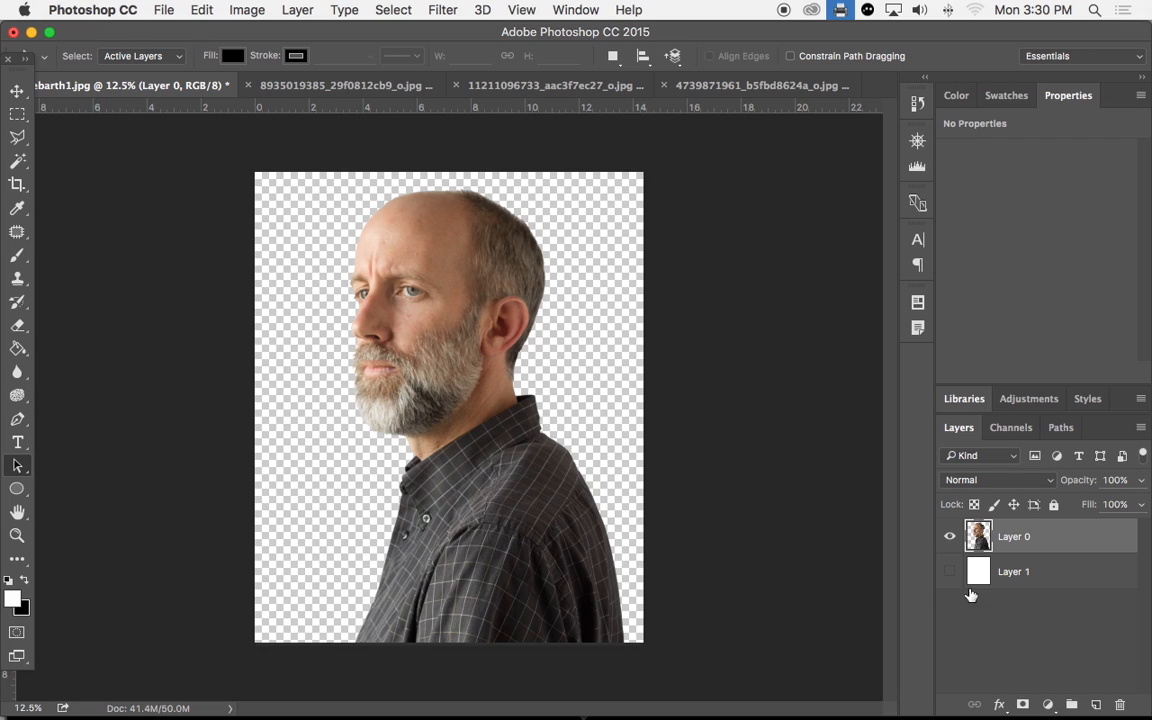
left_click(949, 574)
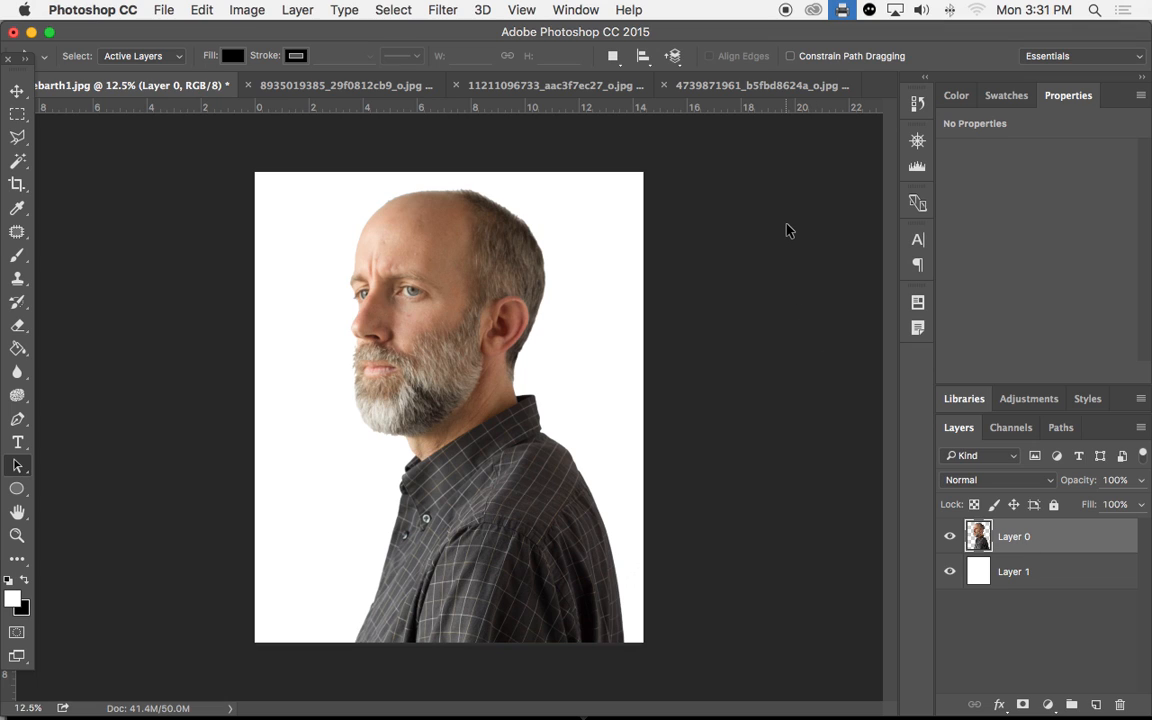
left_click(714, 88)
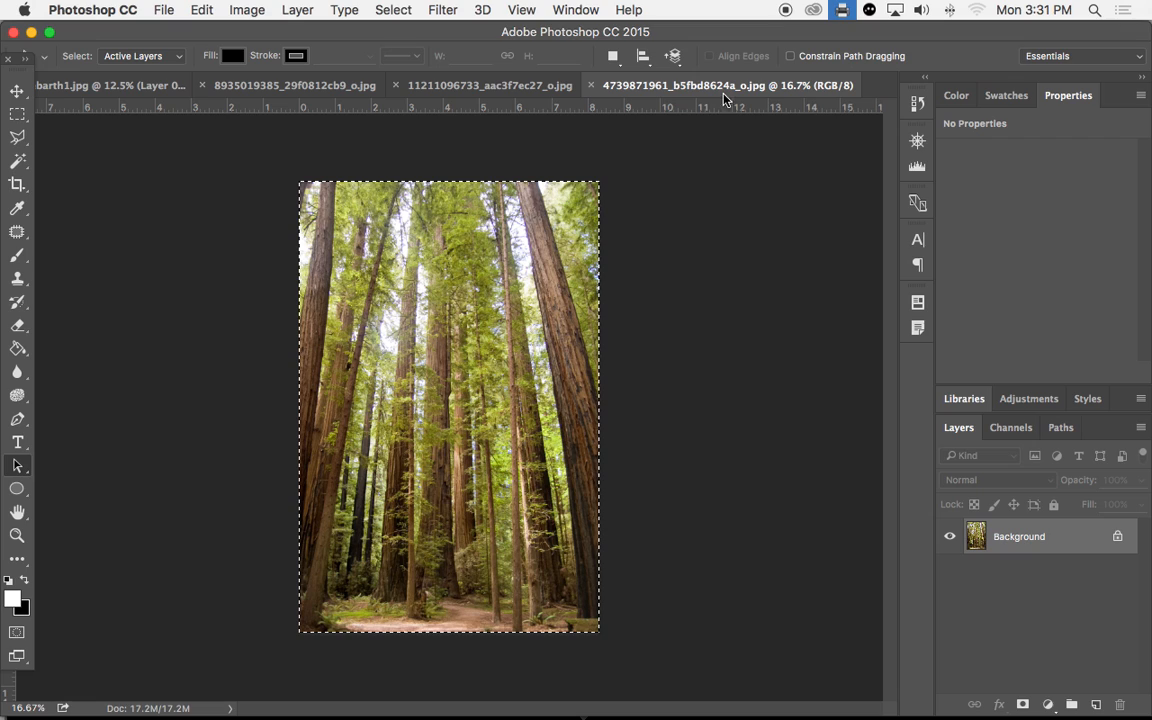
left_click(17, 114)
left_click(378, 165)
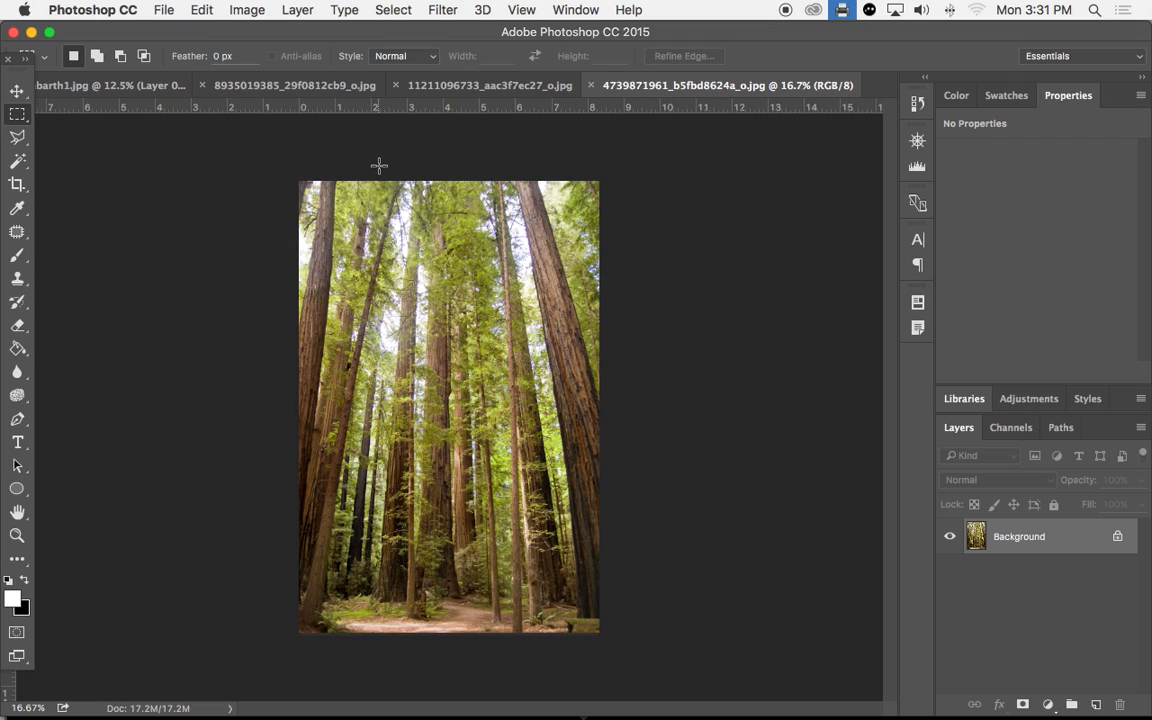
left_click(386, 11)
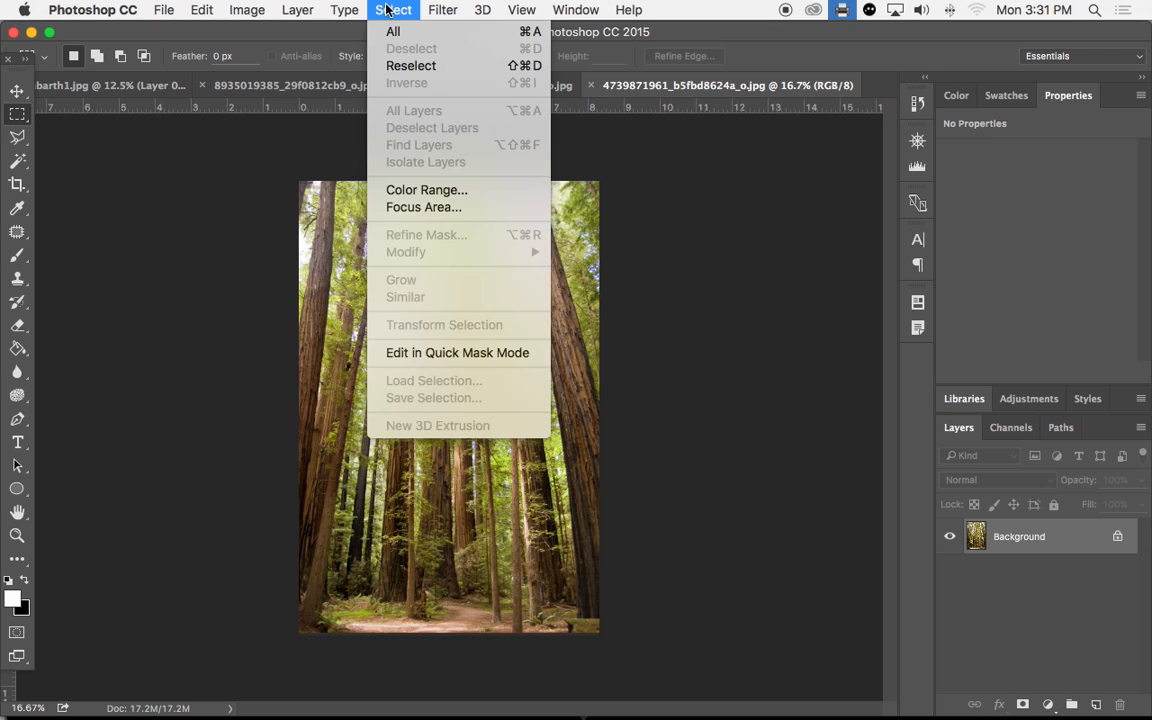
left_click(405, 35)
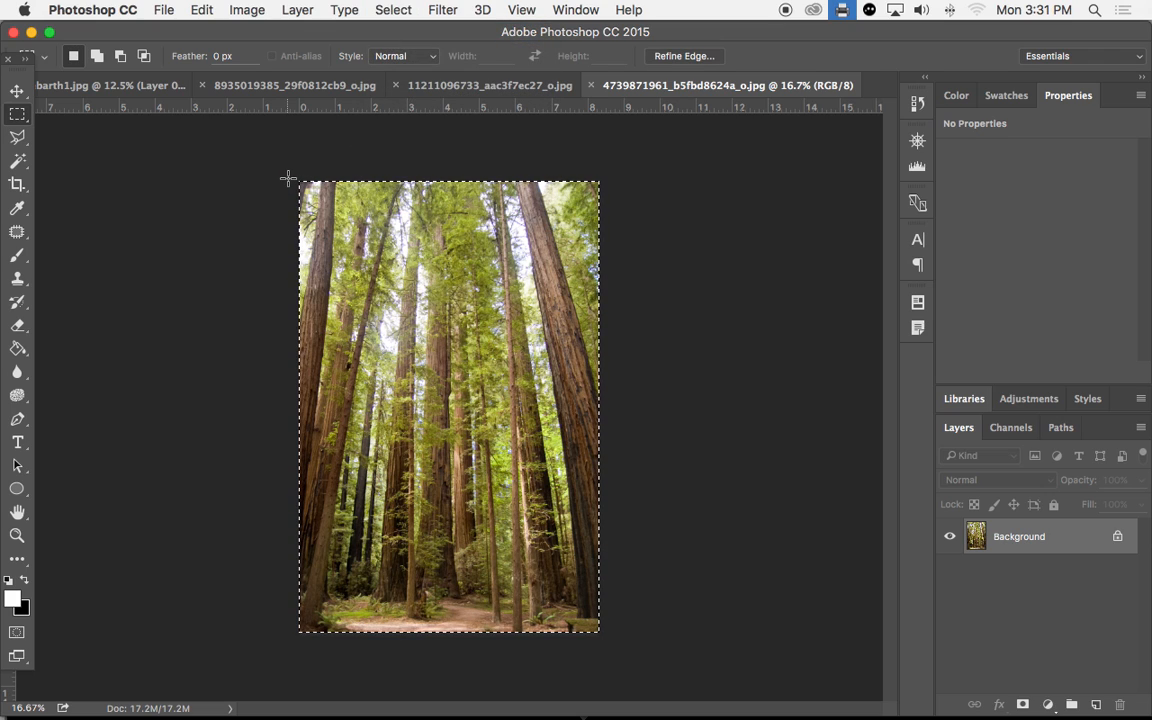
left_click(195, 9)
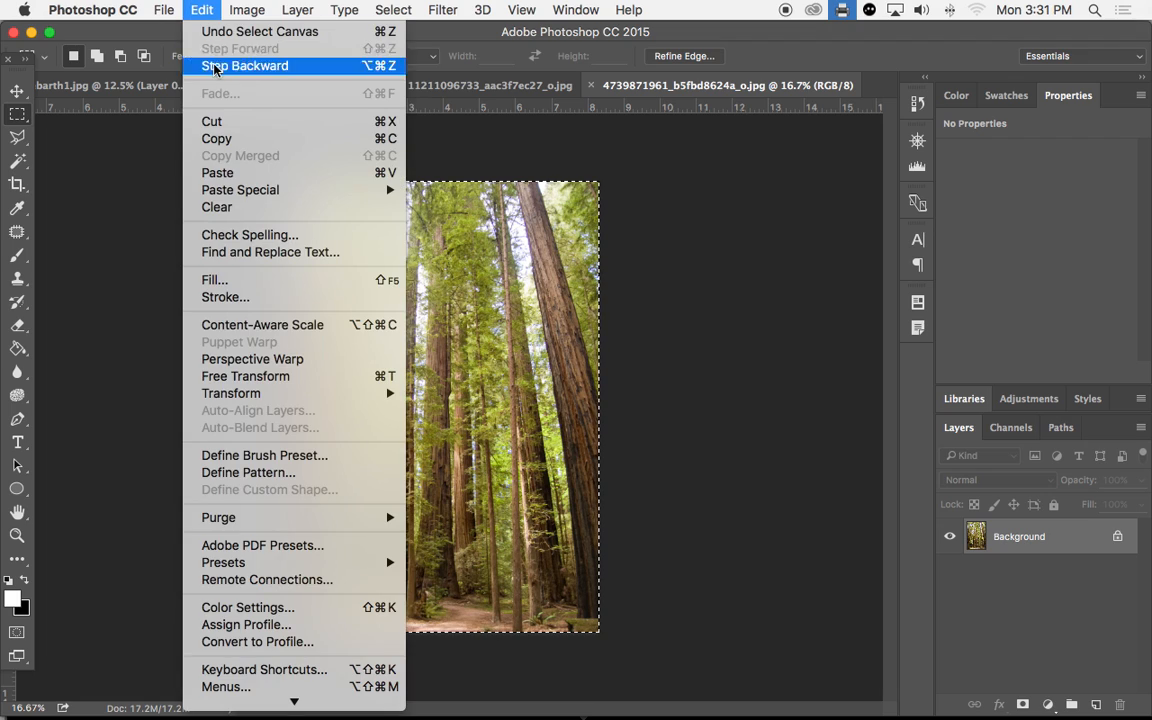
left_click(216, 139)
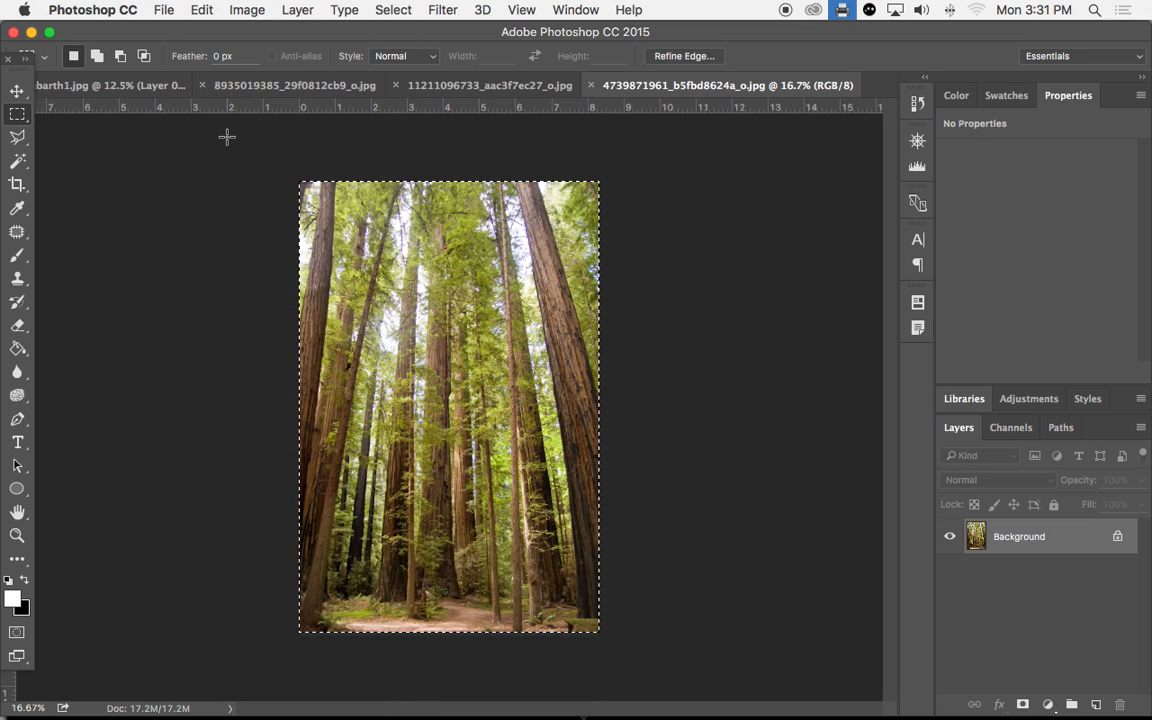
Paste the copied forest image into the portrait document as a new layer above Layer 0.
left_click(121, 93)
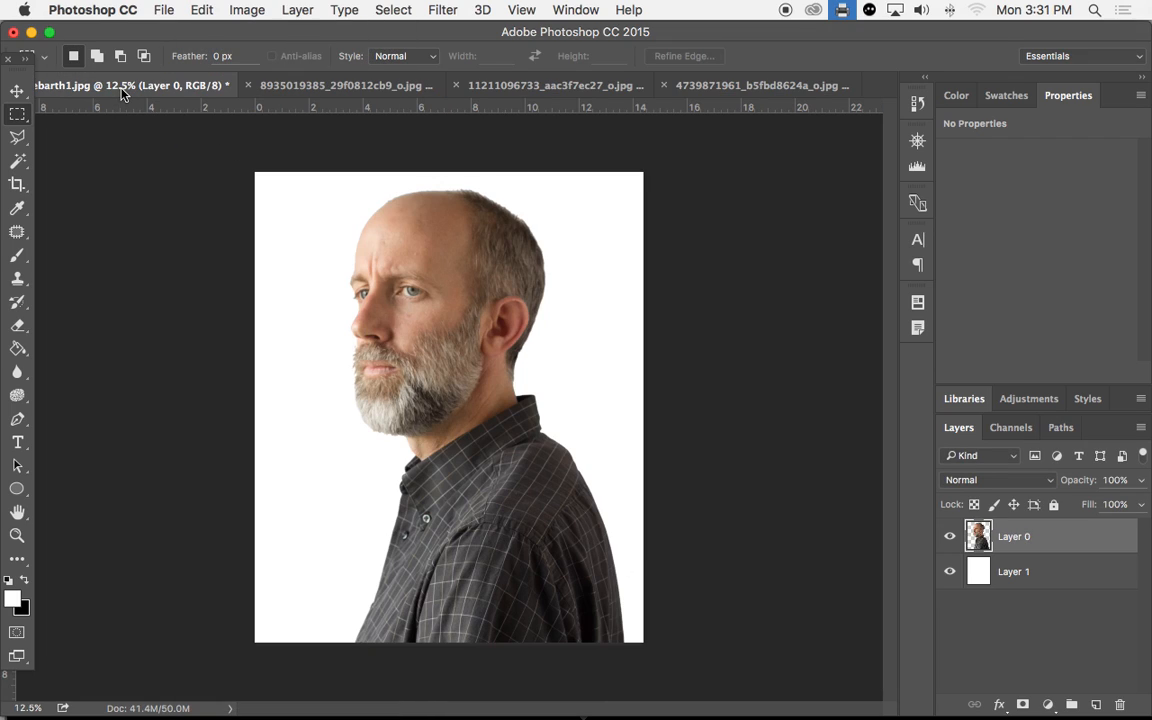
left_click(200, 10)
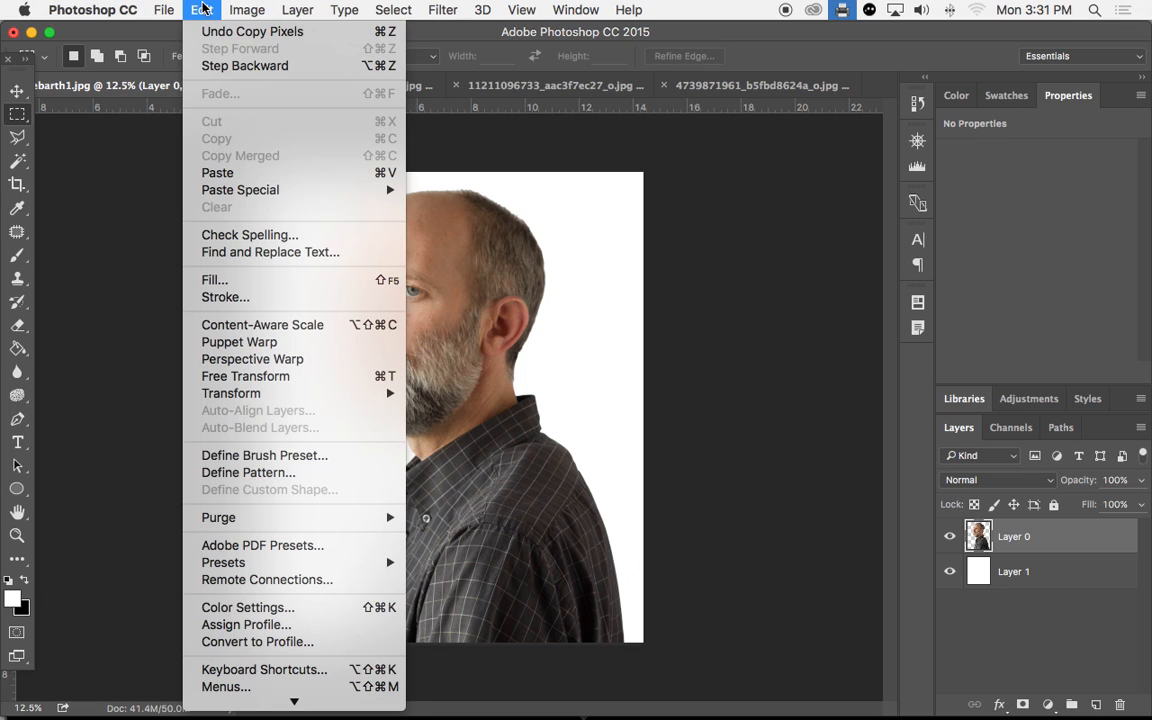
left_click(218, 173)
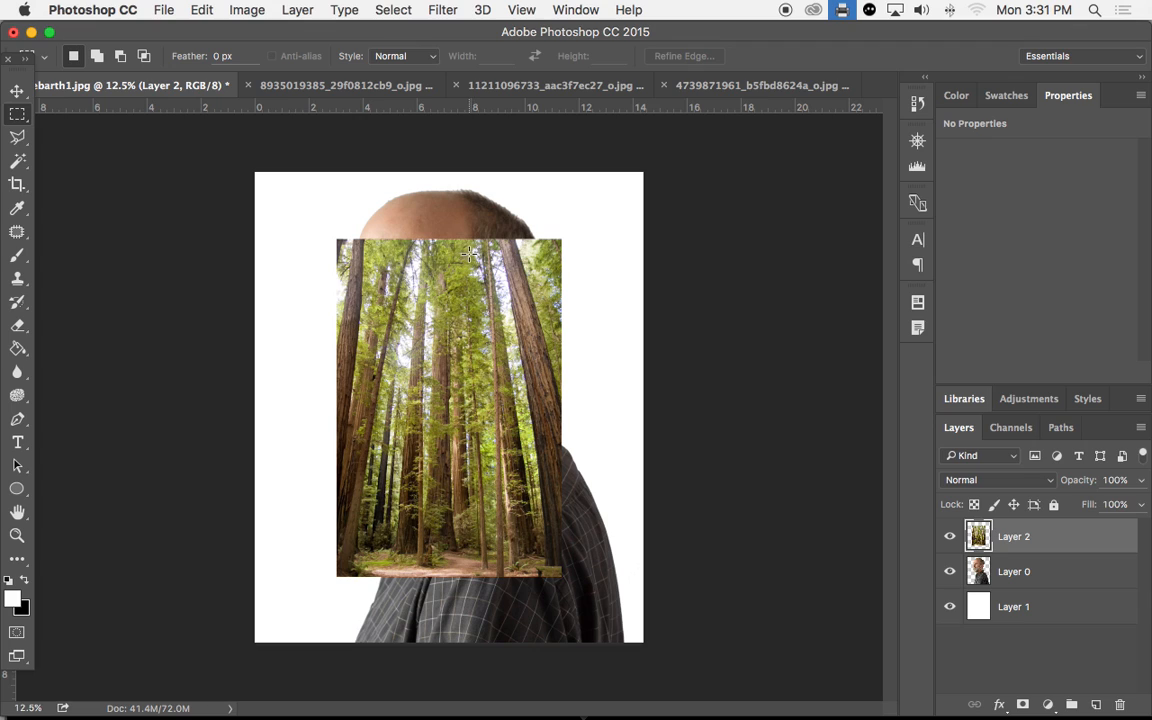
left_click(205, 10)
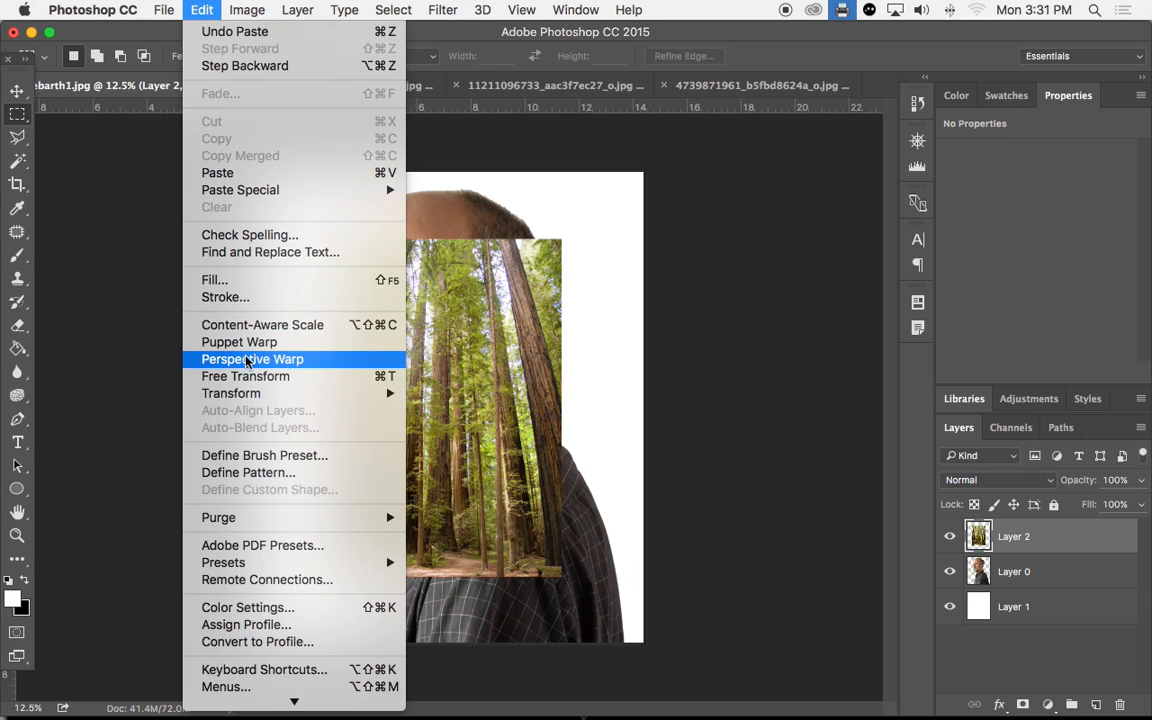
left_click(228, 376)
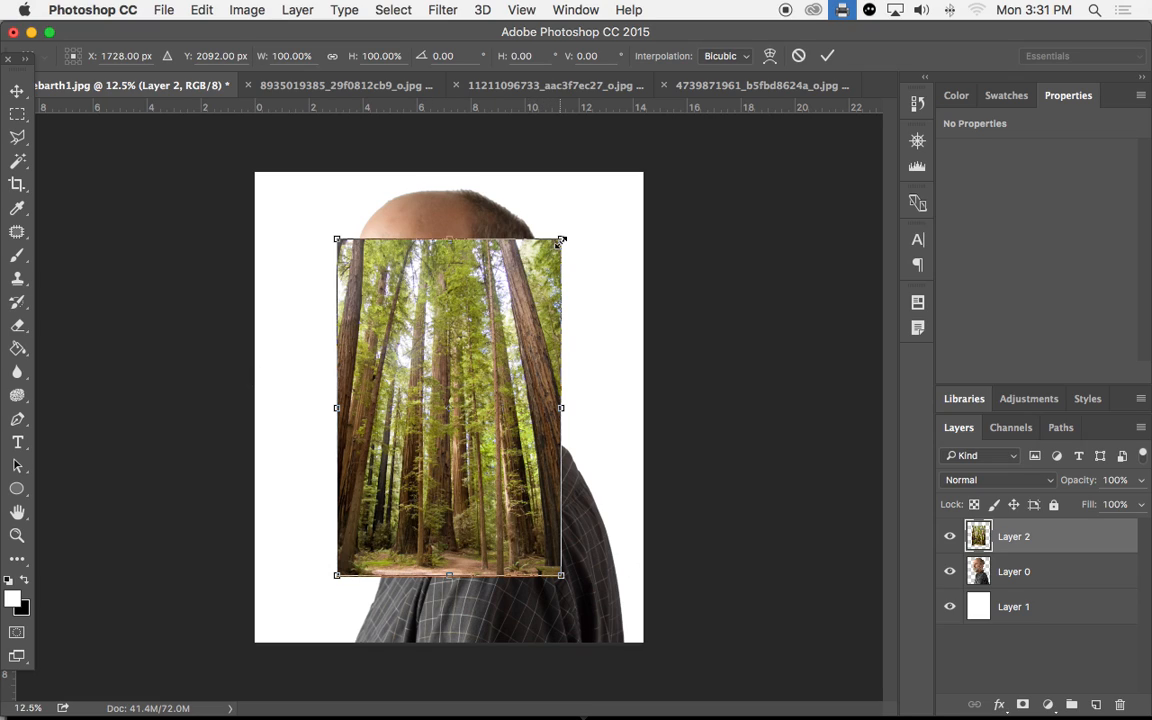
left_click_drag(562, 238, 625, 185)
left_click_drag(335, 580, 292, 646)
key("Escape")
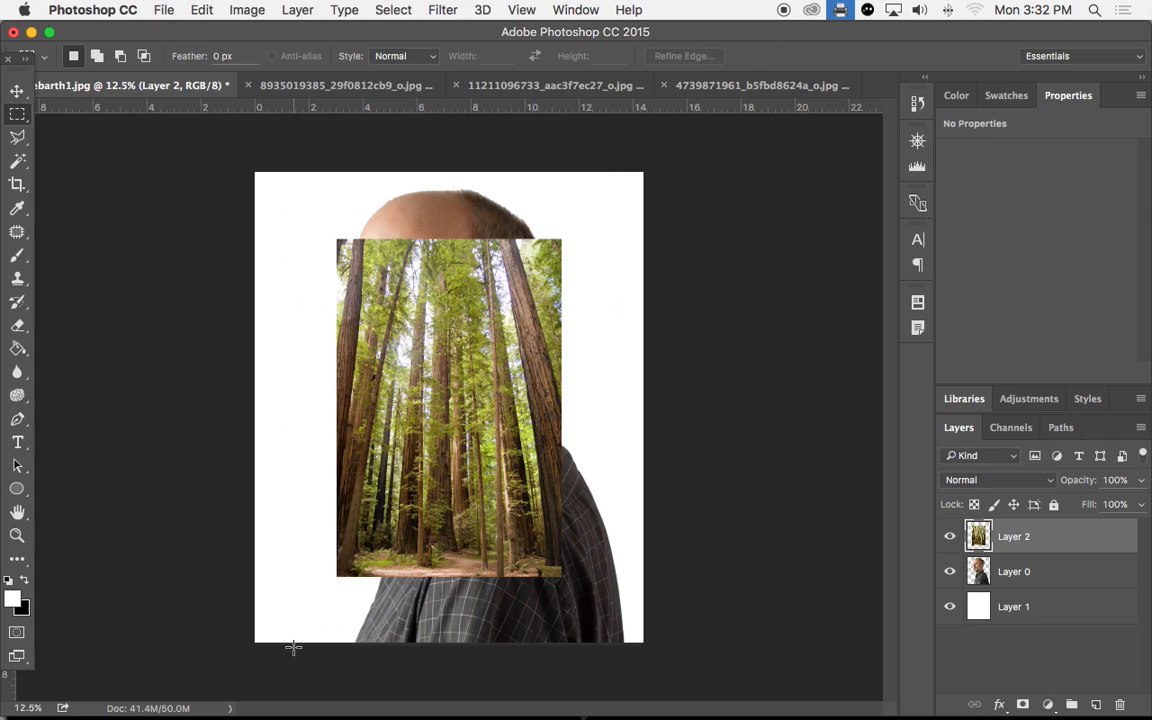
Scale the forest layer proportionally from its centre to about 140% with Free Transform so it spans the canvas height.
left_click(192, 9)
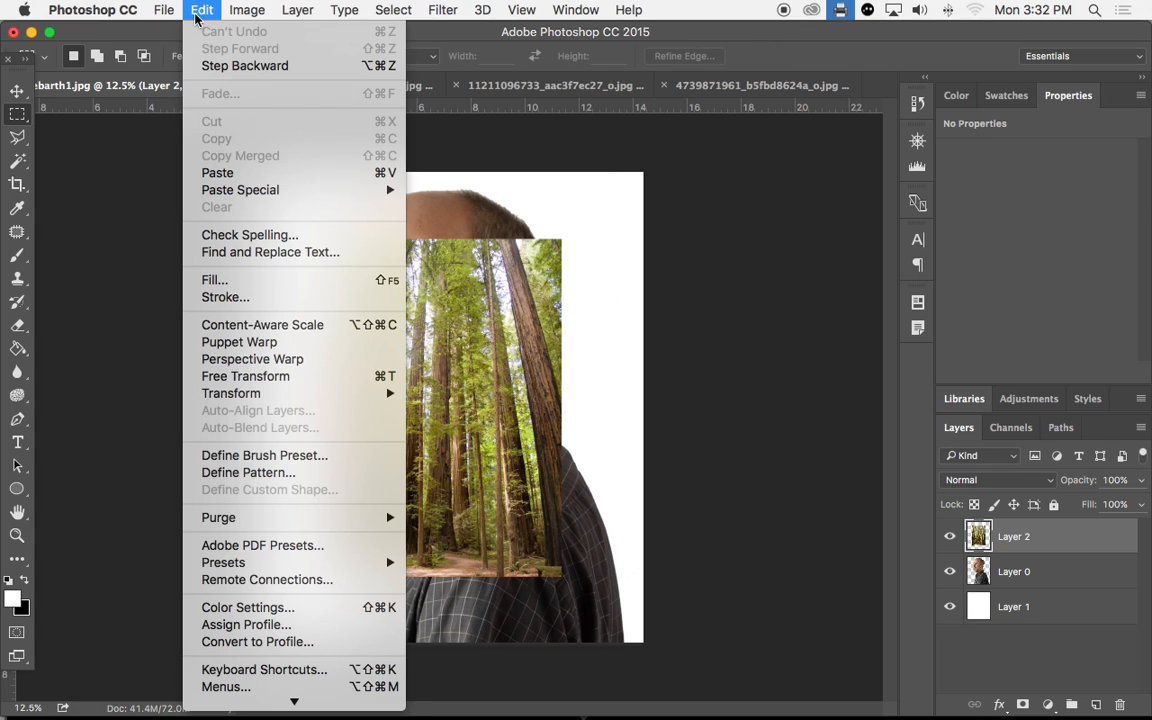
left_click(232, 376)
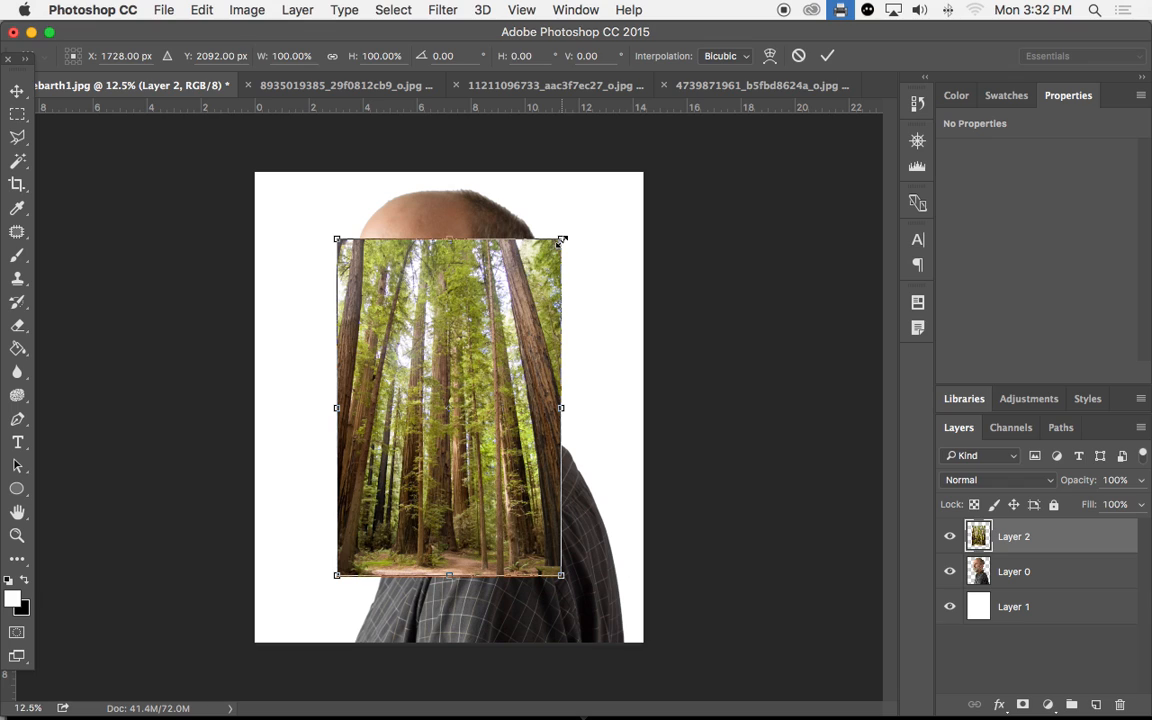
left_click_drag(561, 241, 620, 181)
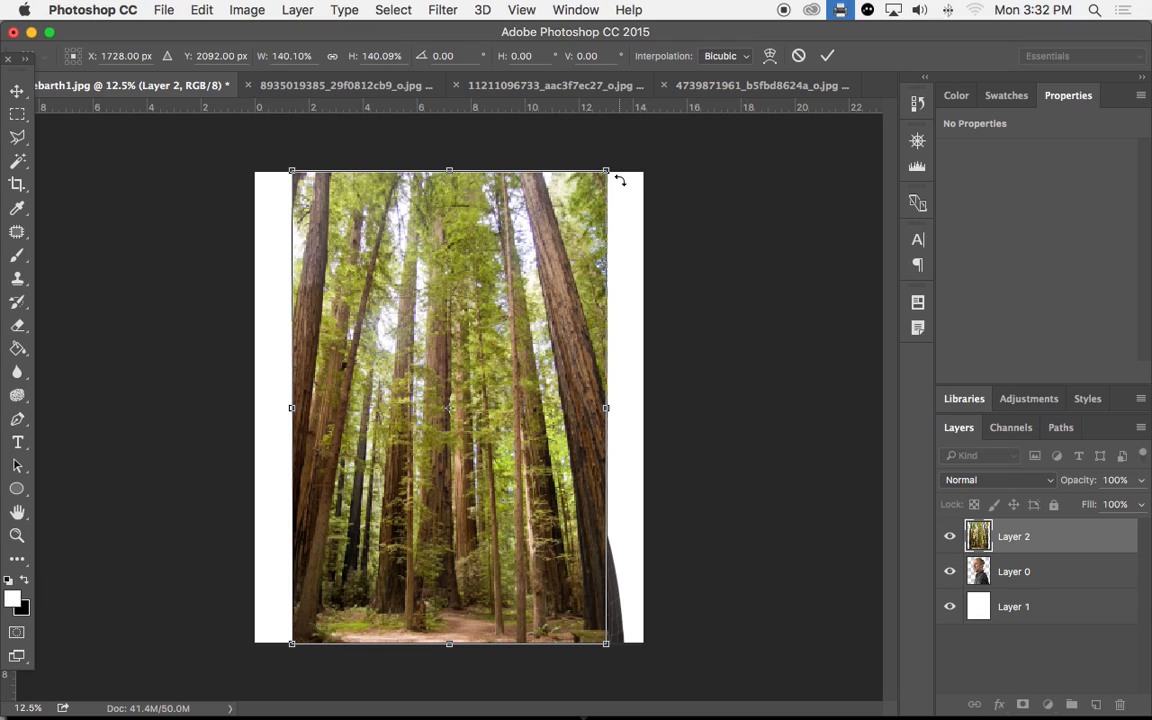
key("Return")
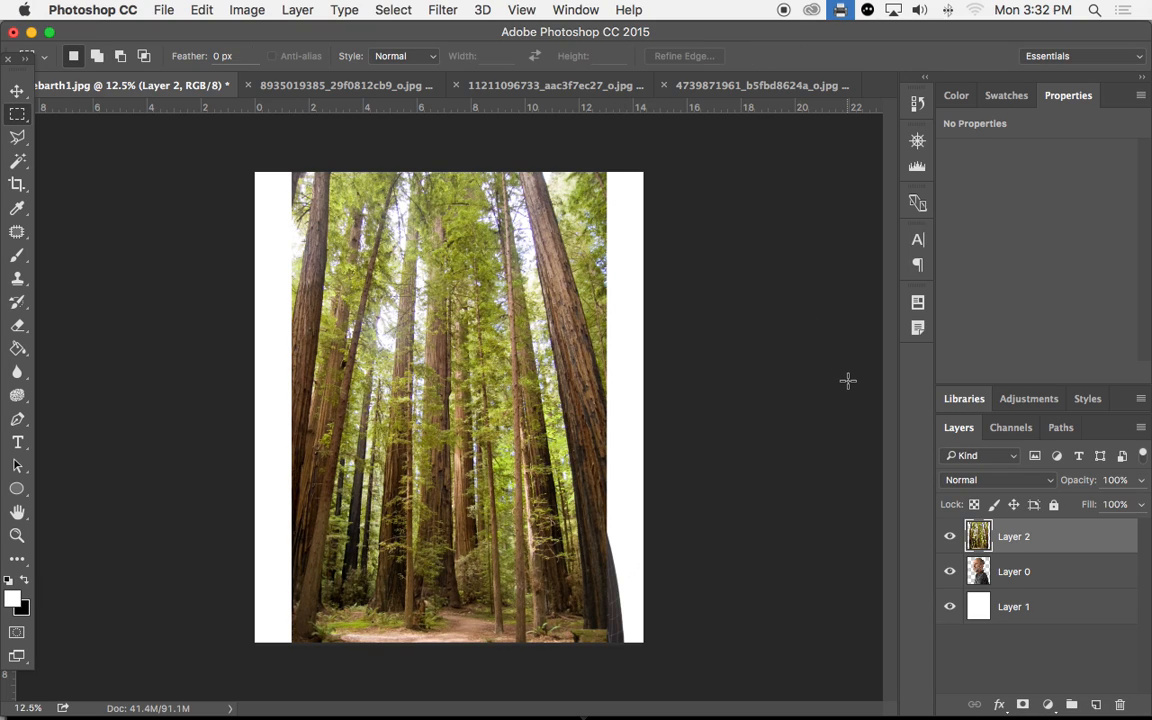
Load the outline of the portrait on Layer 0 as a selection and mask the forest on Layer 2 with it.
left_click(951, 540)
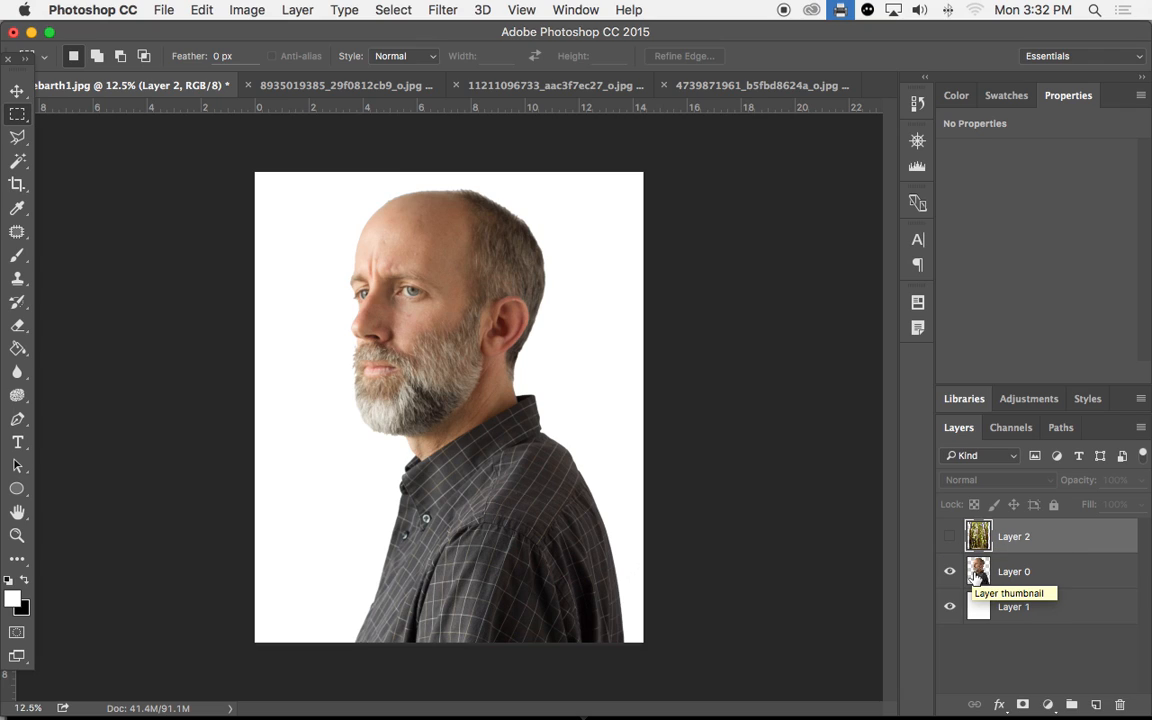
key("a")
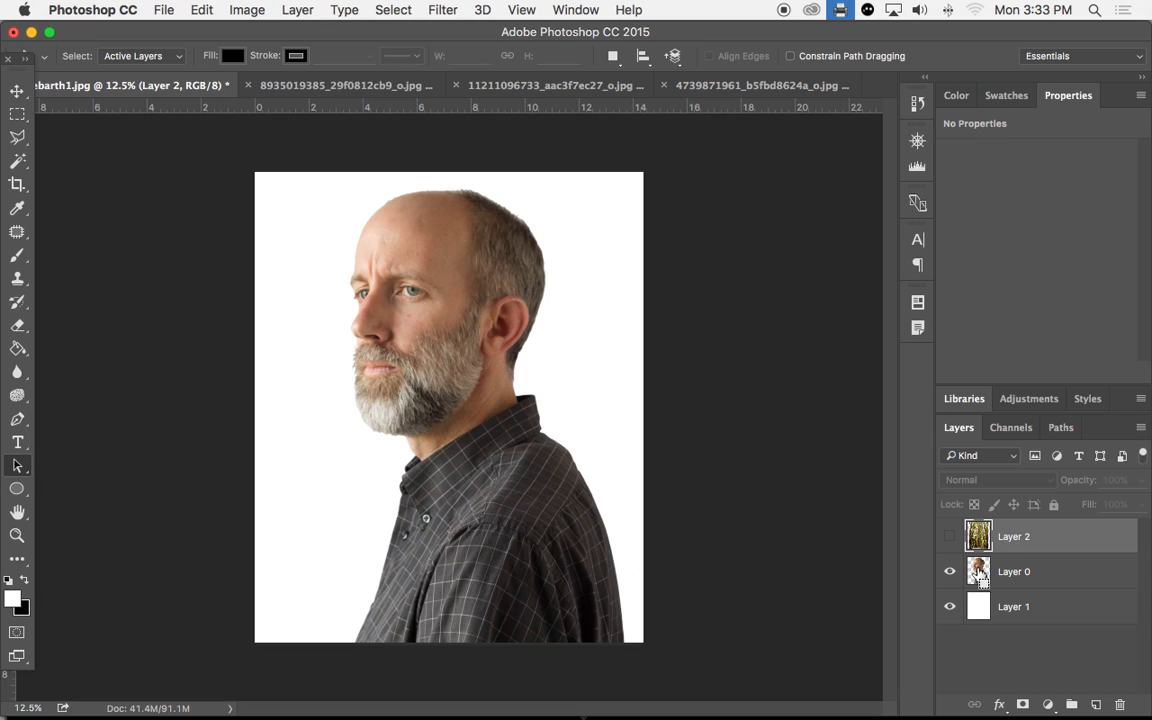
left_click(979, 572, "super")
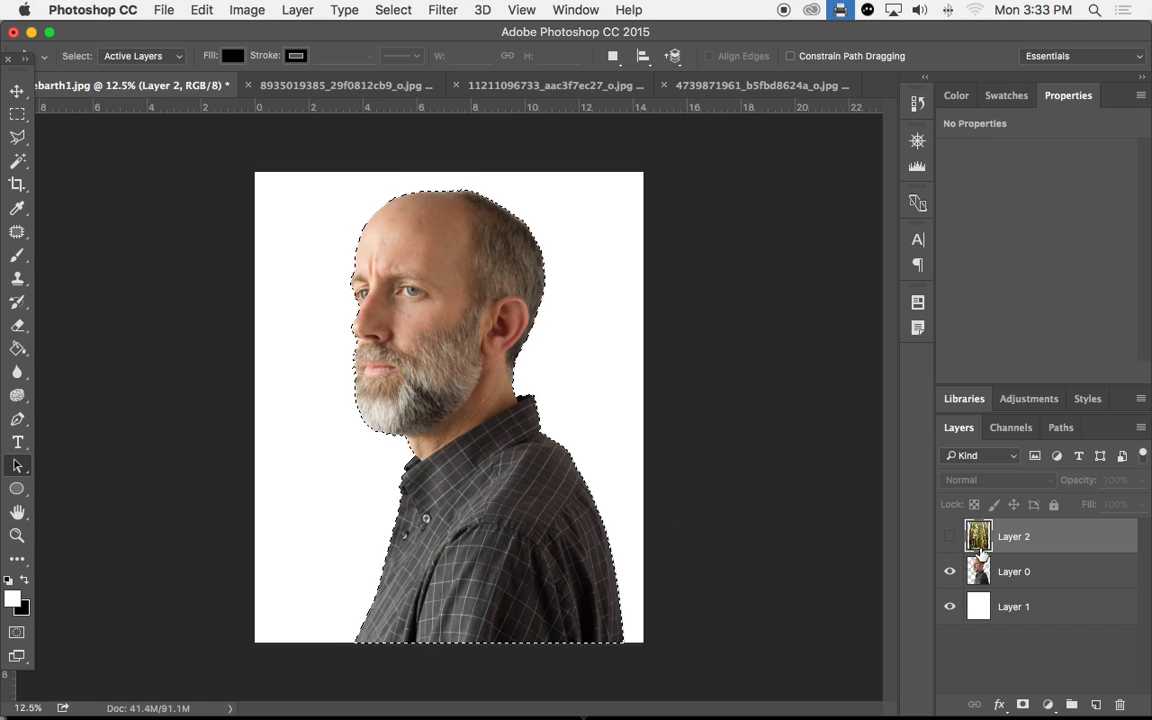
left_click(950, 538)
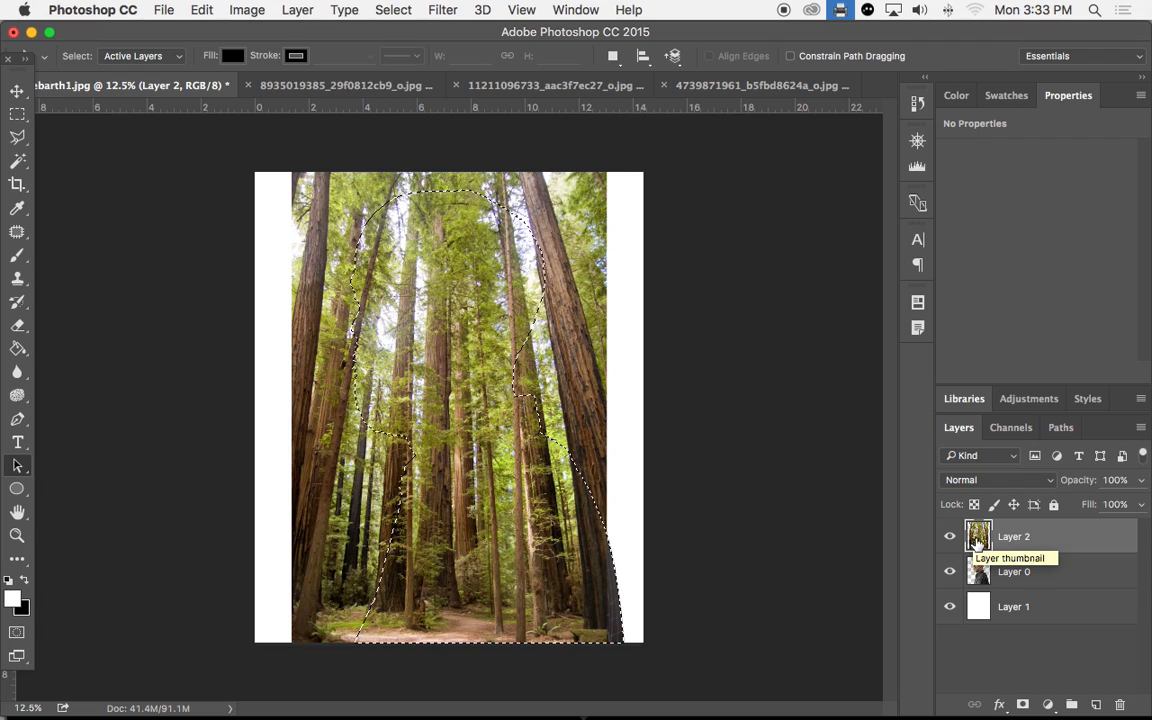
left_click(1024, 705)
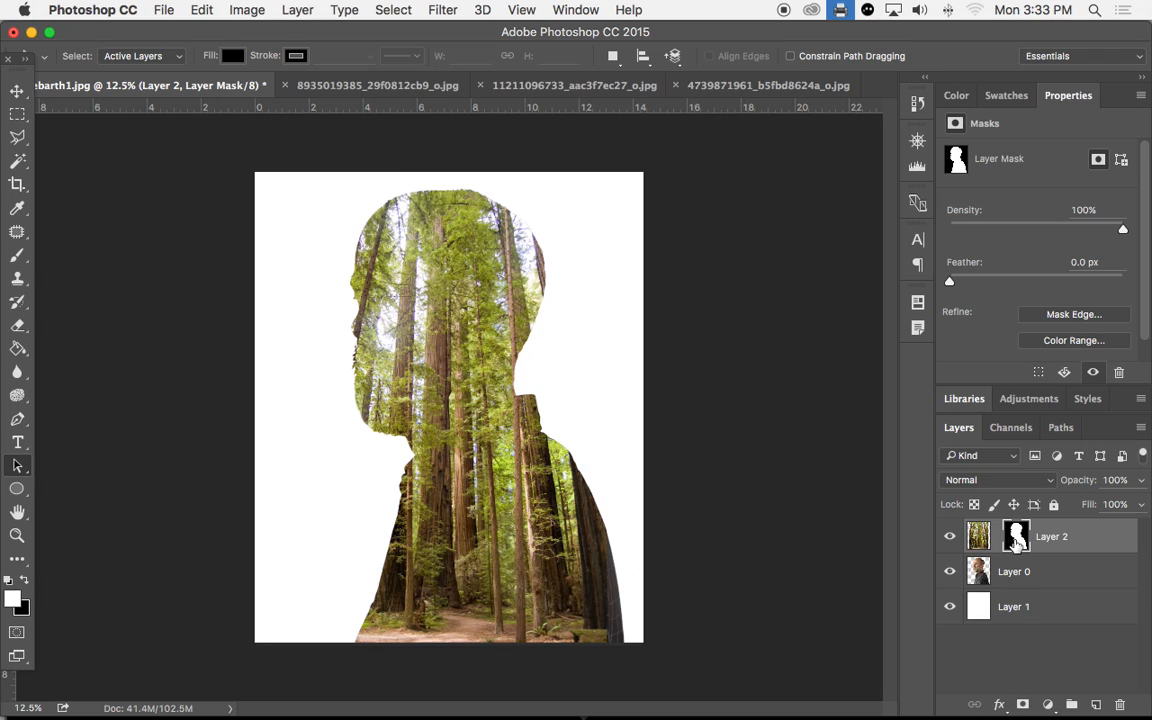
Shift the forest image slightly down and to the right inside the silhouette, leaving its layer mask in place.
left_click(980, 538)
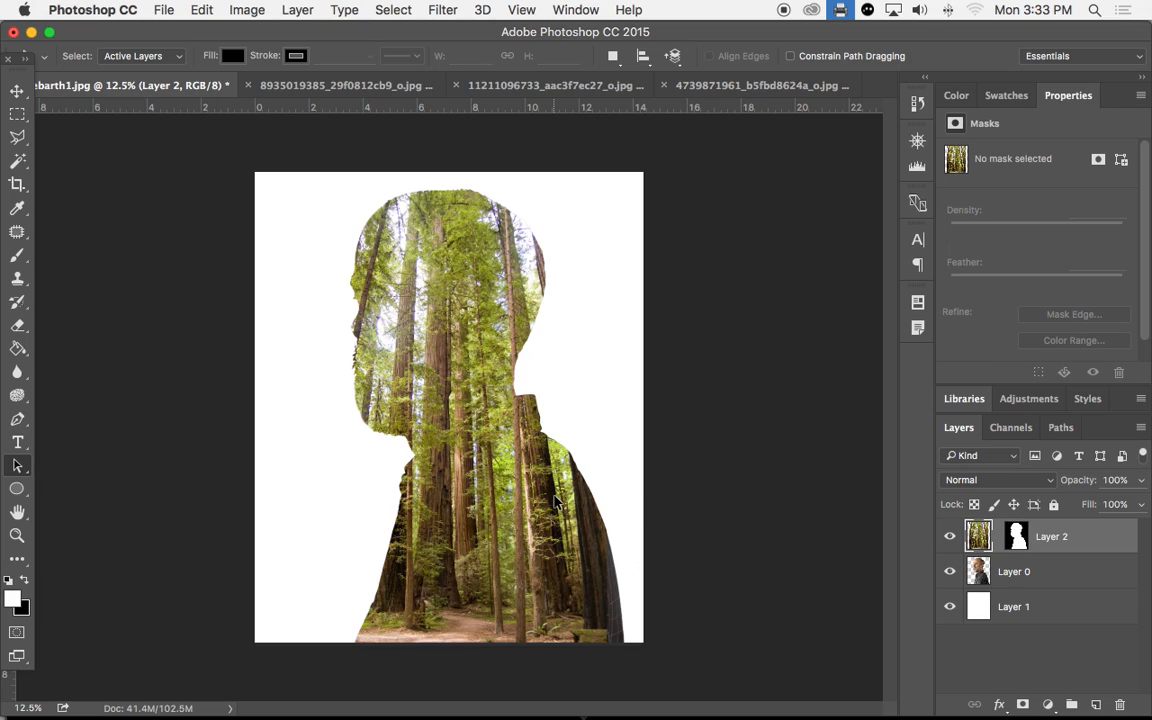
left_click(19, 90)
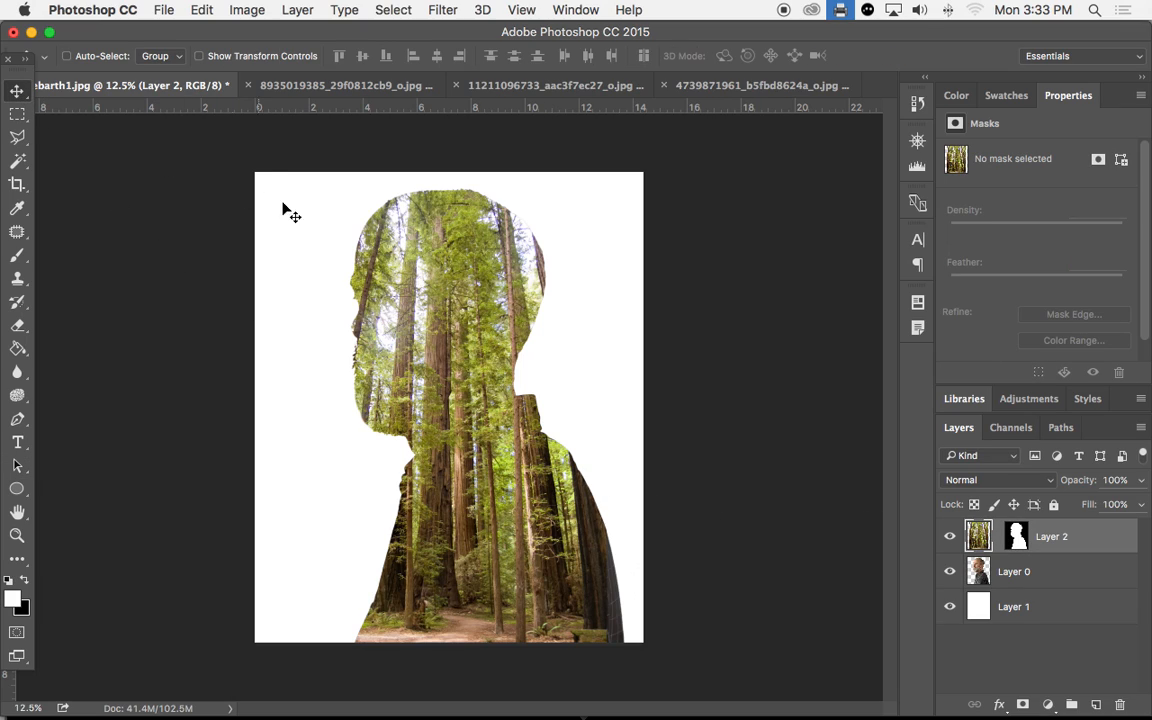
left_click_drag(395, 250, 355, 219)
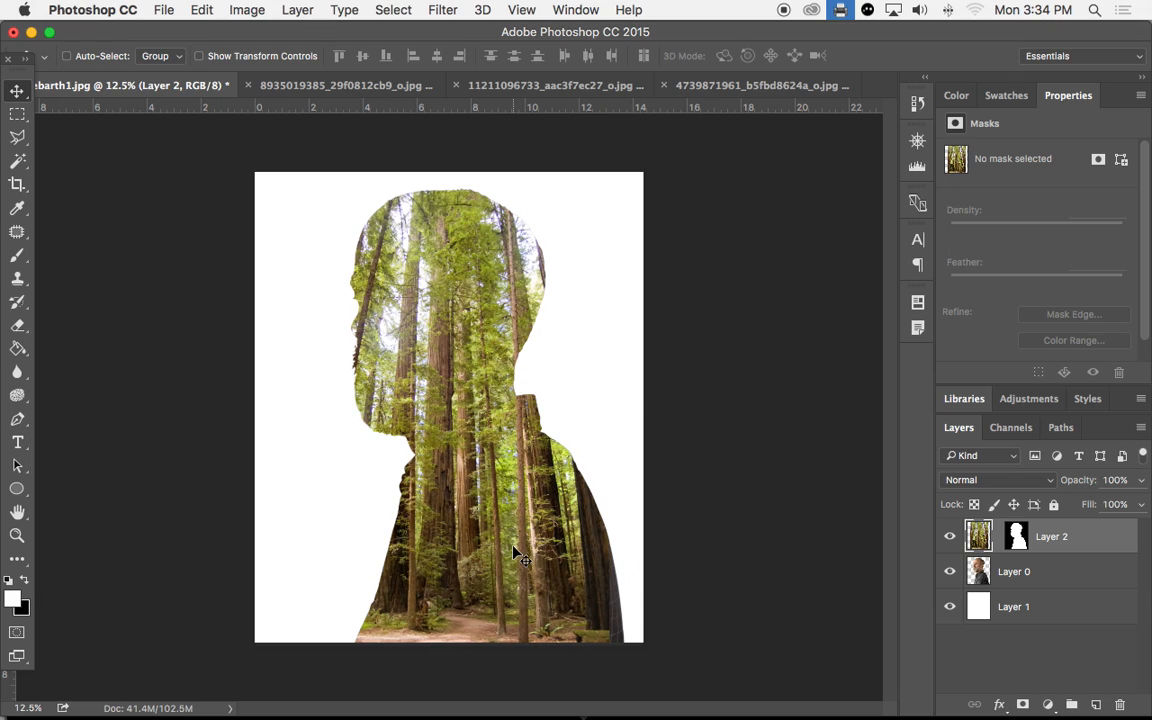
left_click_drag(514, 550, 536, 568)
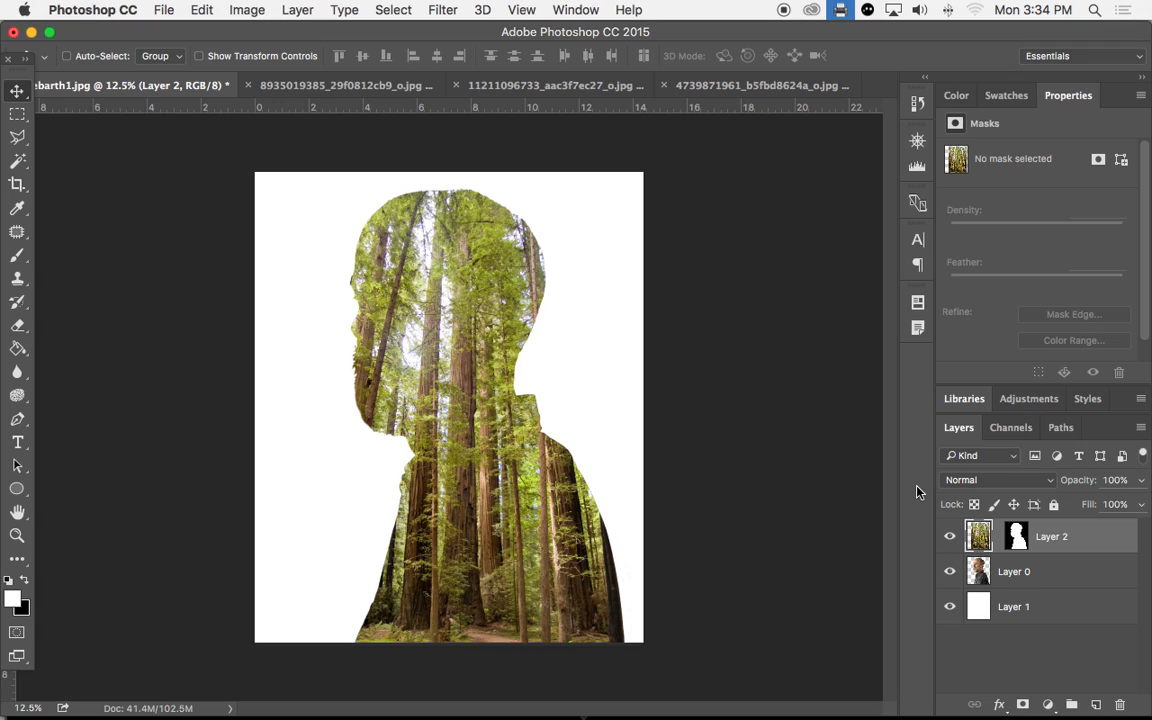
Duplicate the portrait Layer 0 and move the copy above the masked forest layer in the stack.
left_click(1025, 576)
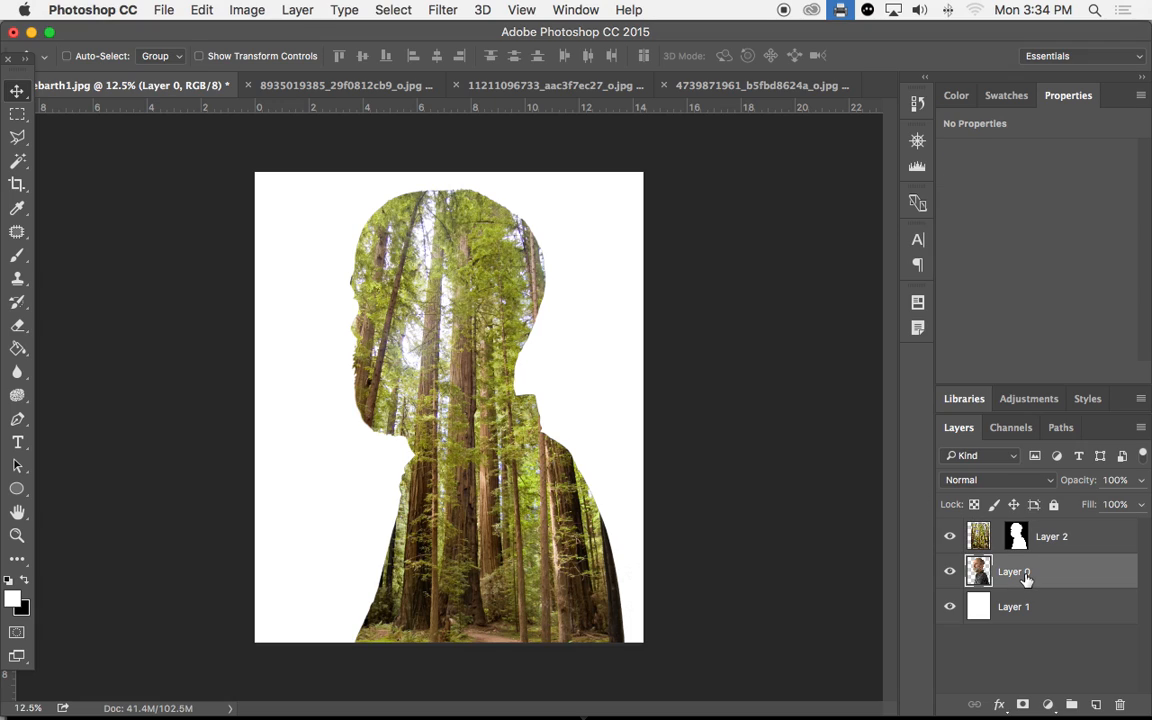
left_click(951, 572)
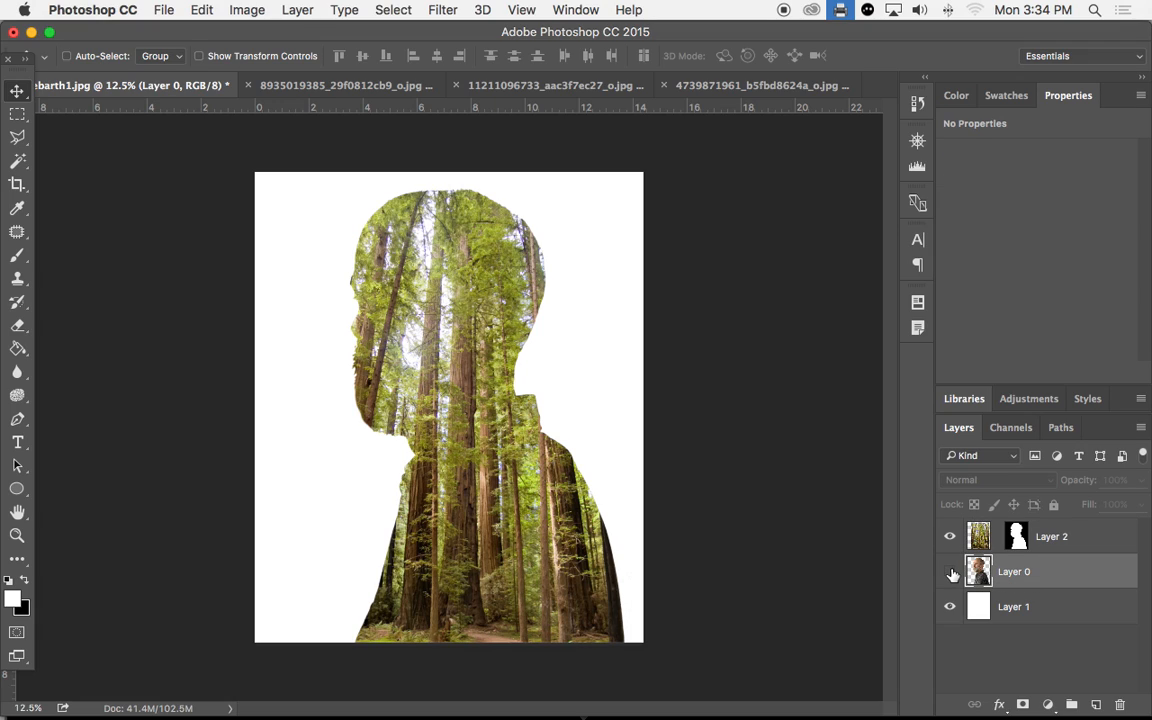
left_click(951, 572)
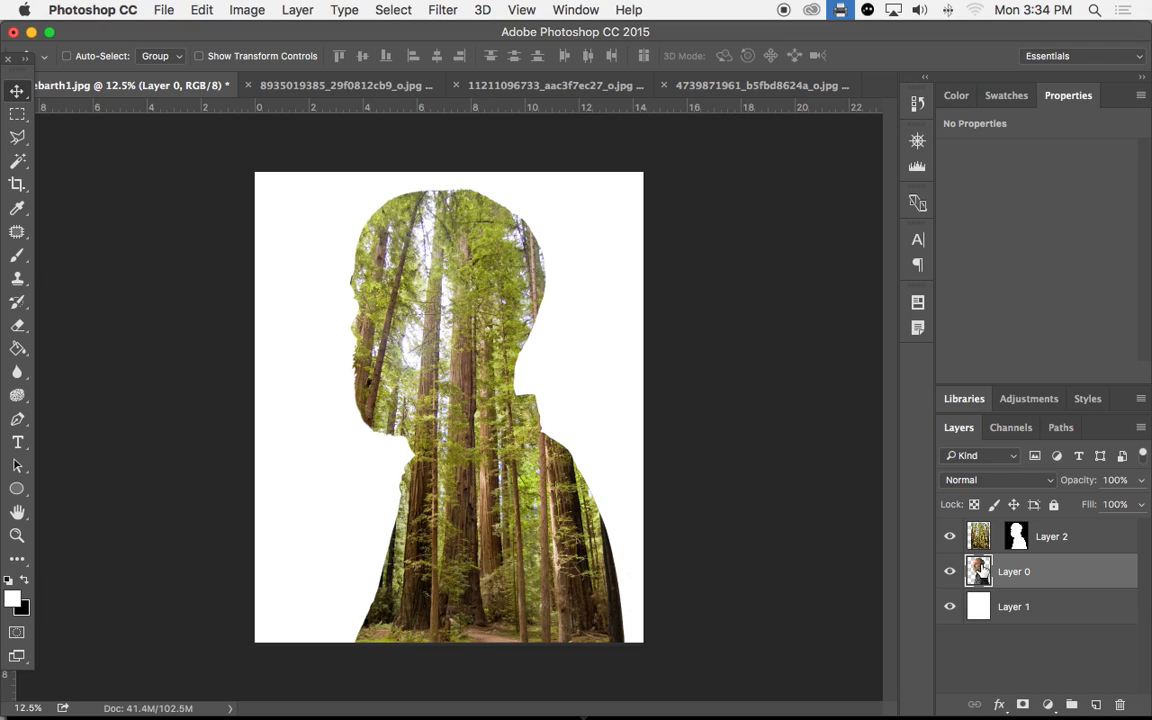
key("super+j")
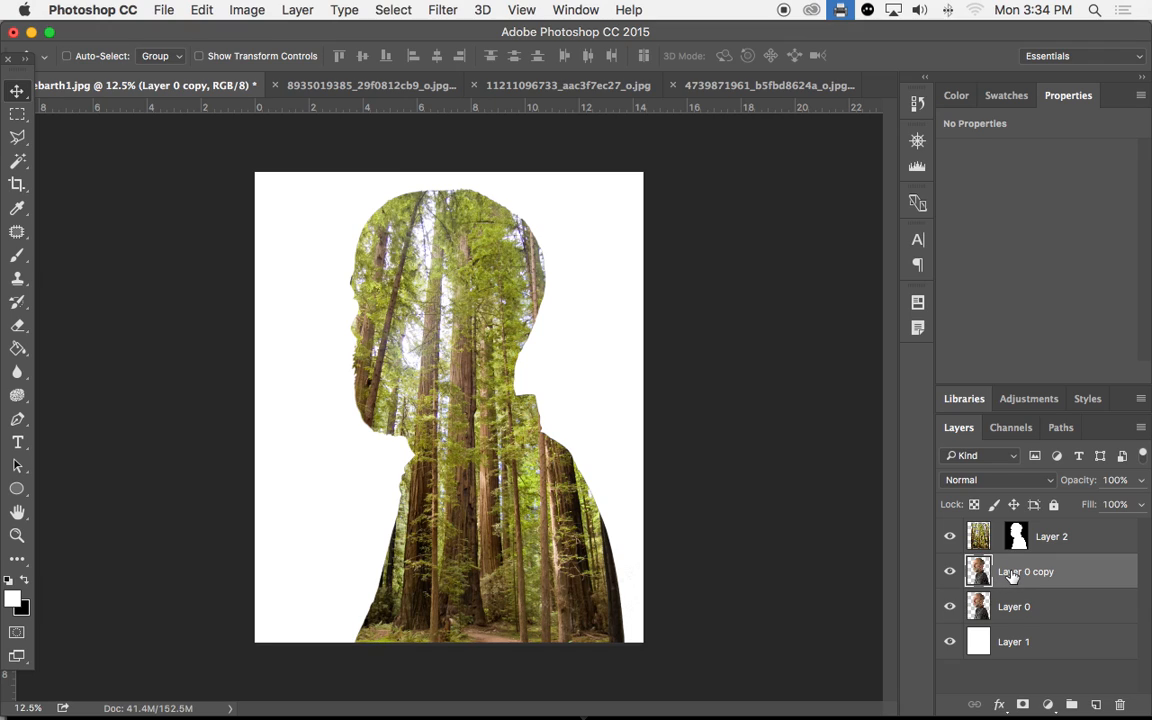
left_click_drag(1012, 576, 1012, 537)
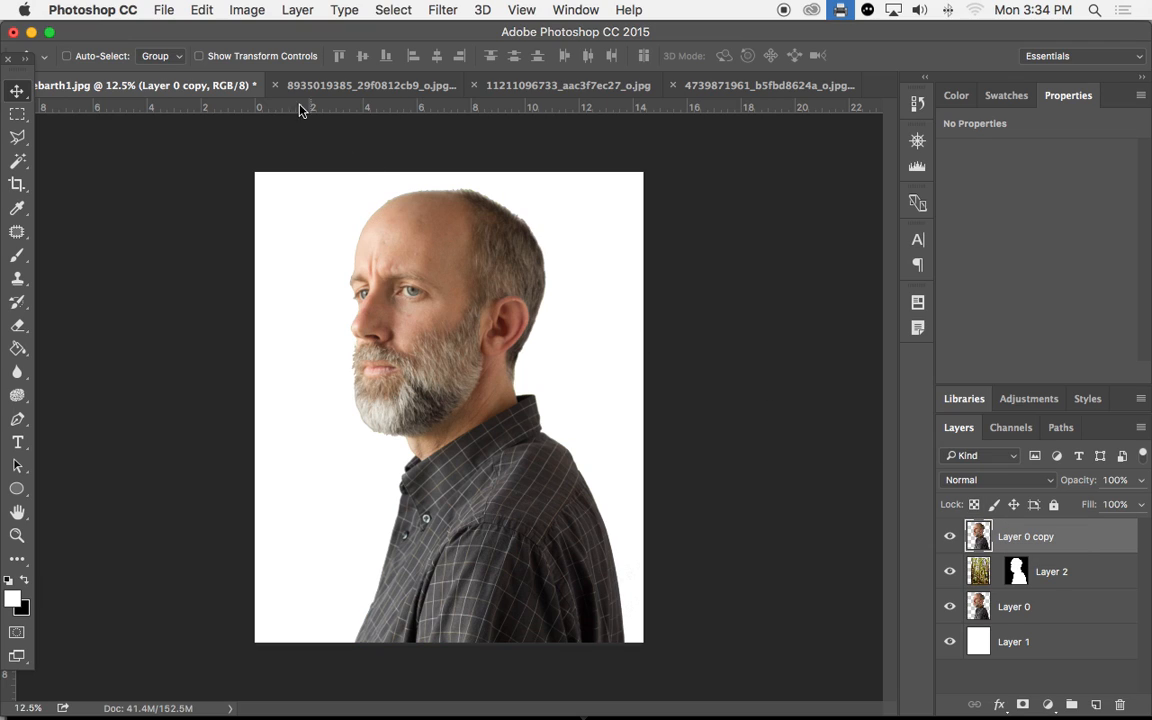
Convert the portrait on Layer 0 copy to black and white using the Default preset.
left_click(233, 12)
mouse_move(229, 60)
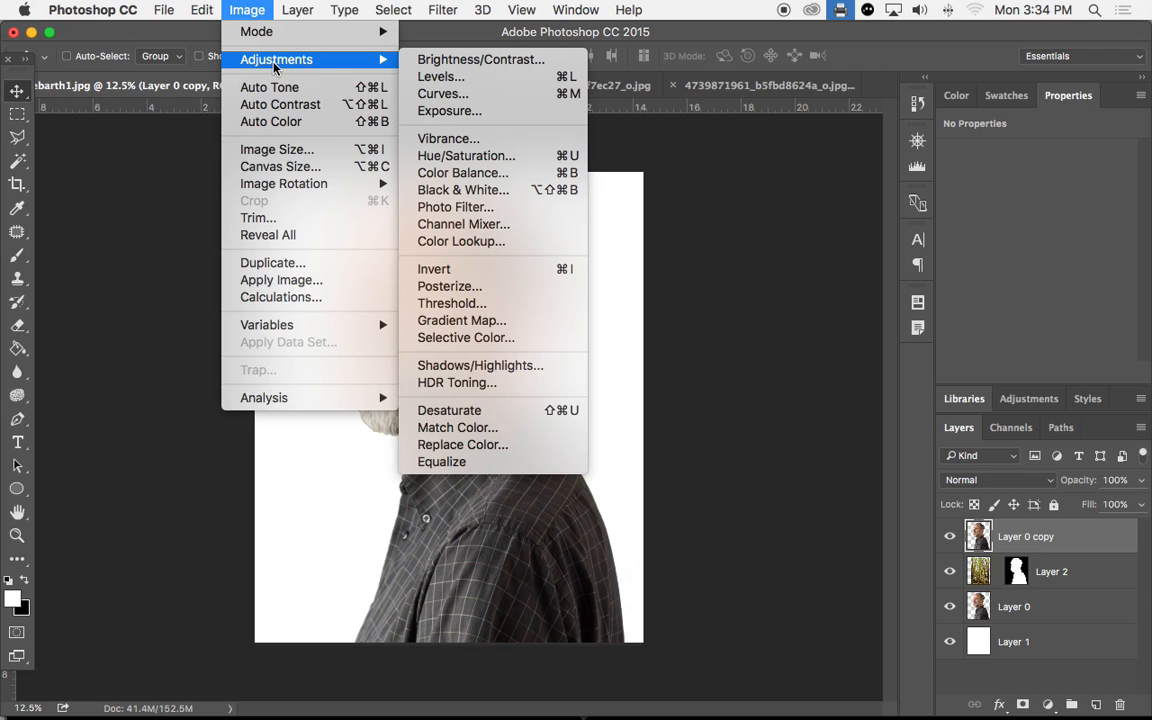
left_click(465, 190)
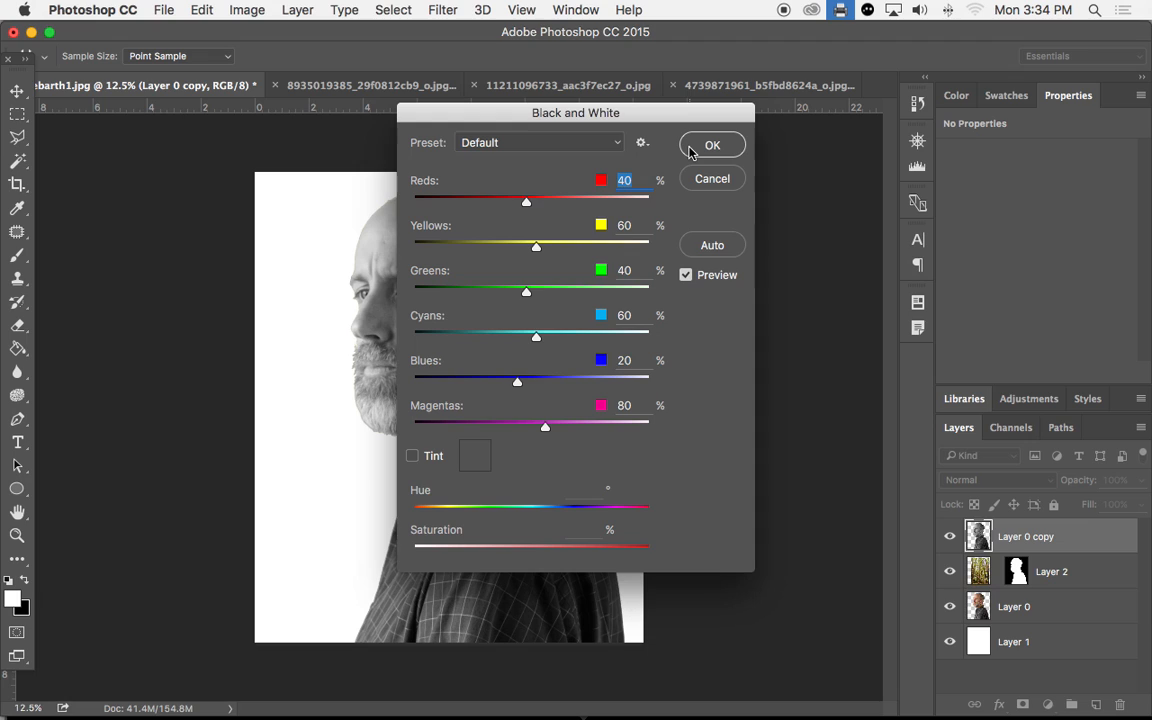
left_click(538, 142)
left_click(541, 177)
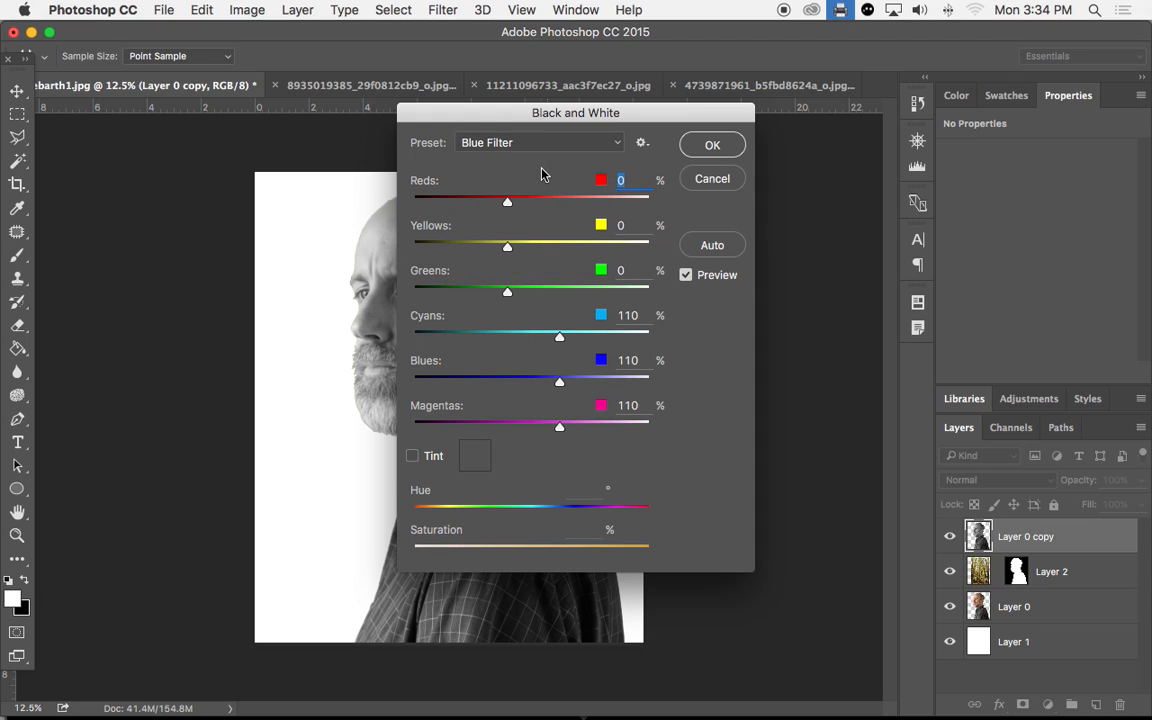
left_click(541, 142)
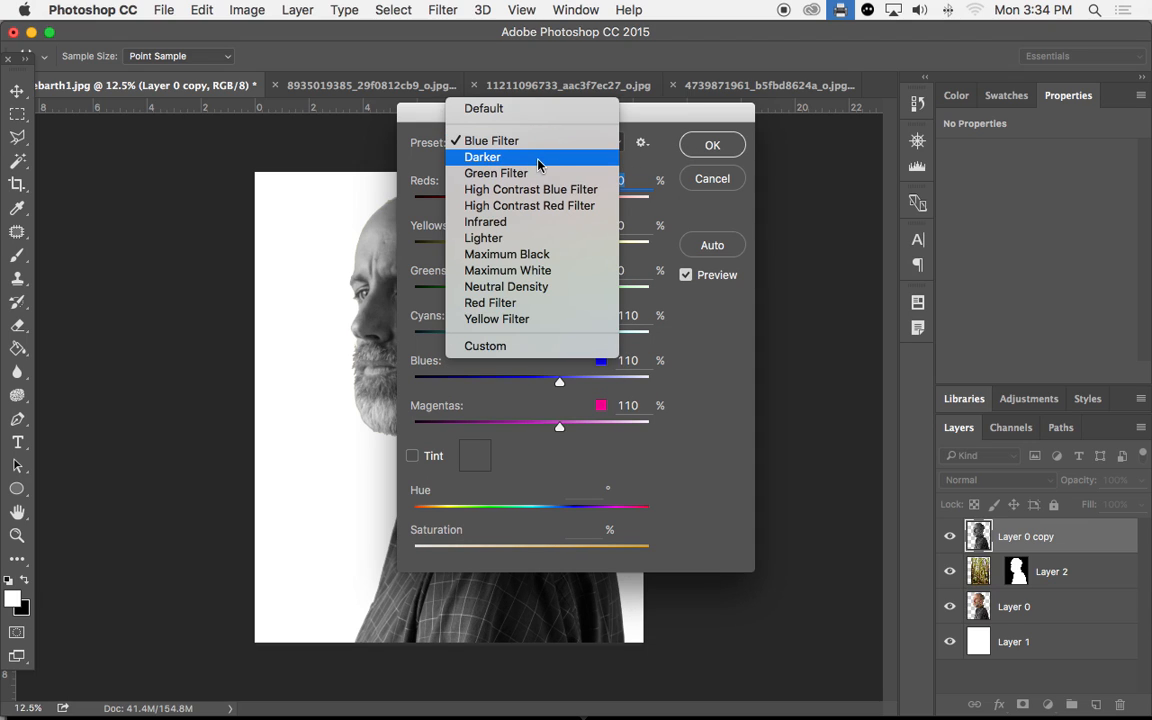
left_click(522, 109)
left_click(705, 150)
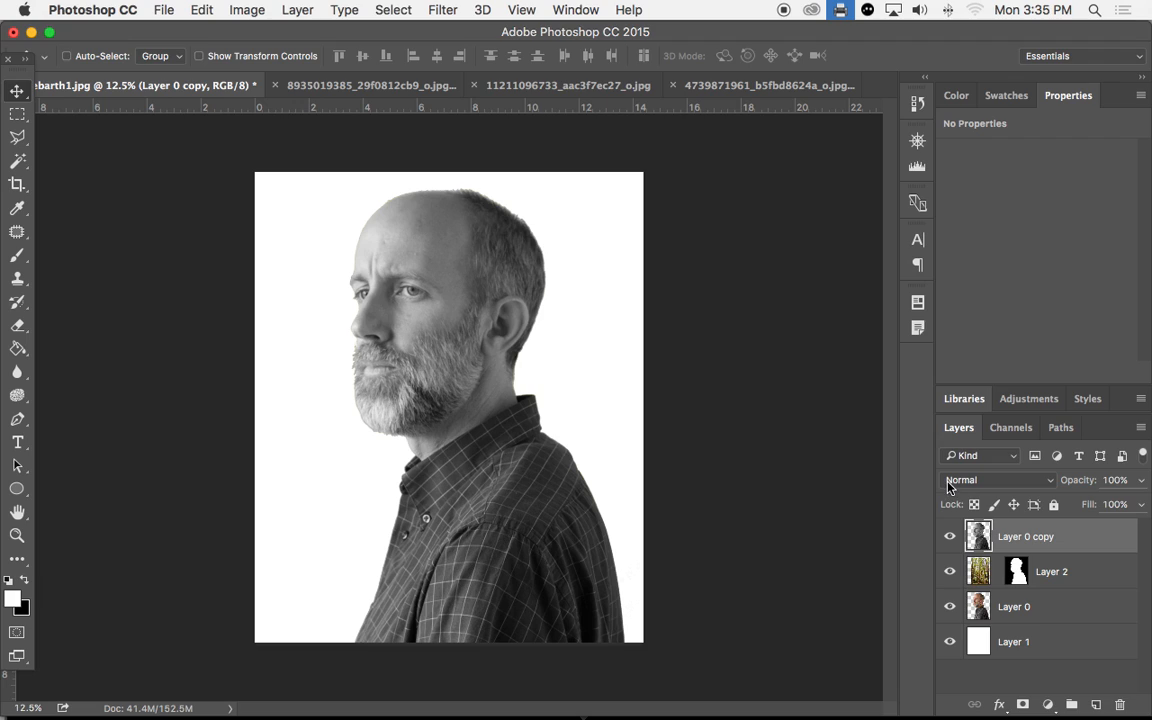
Set Layer 0 copy's blend mode to Screen and add a white layer mask to it.
left_click(964, 485)
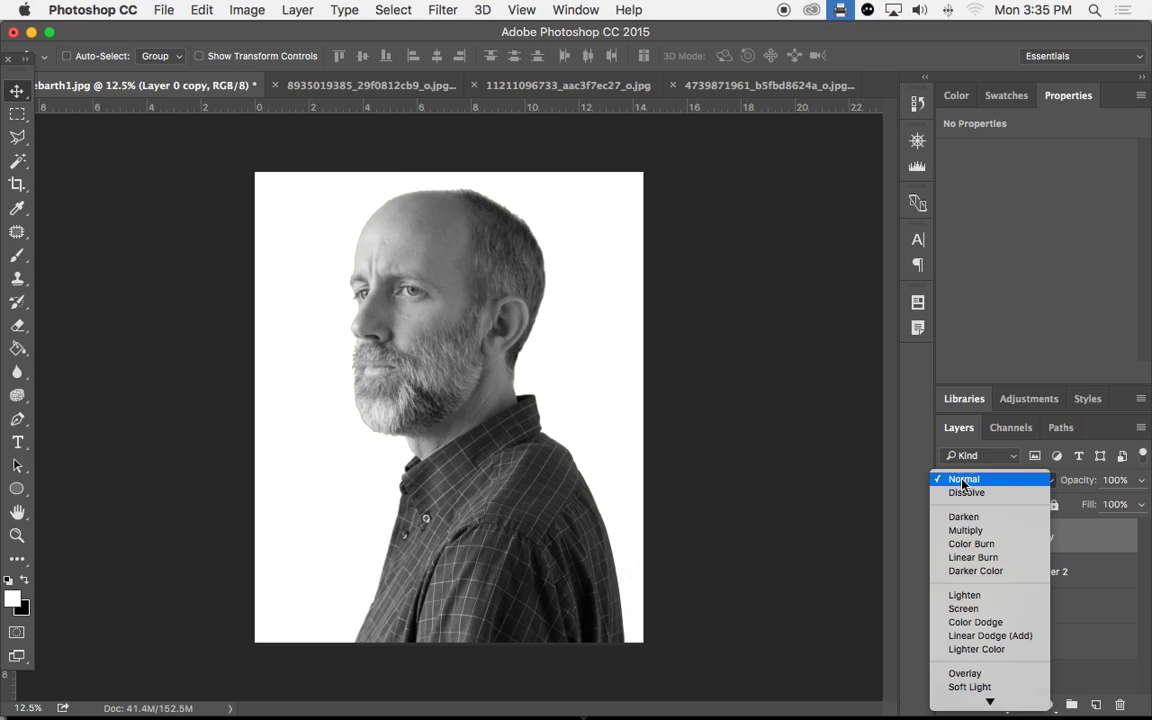
left_click(975, 612)
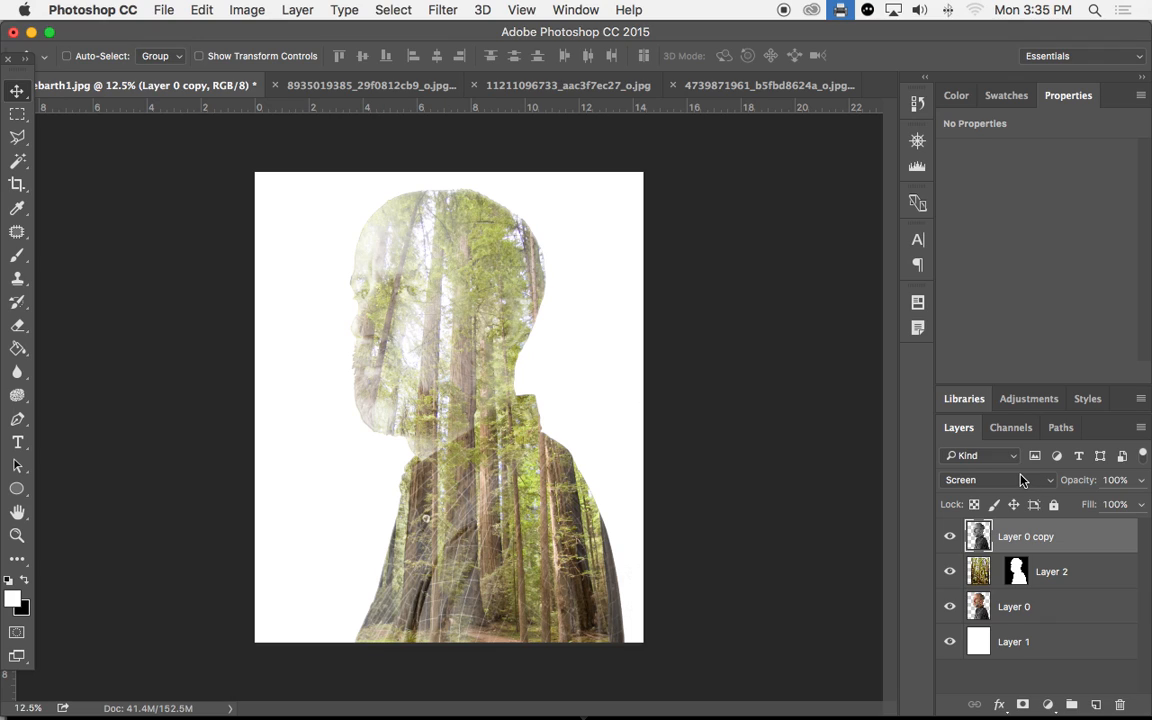
left_click(1024, 705)
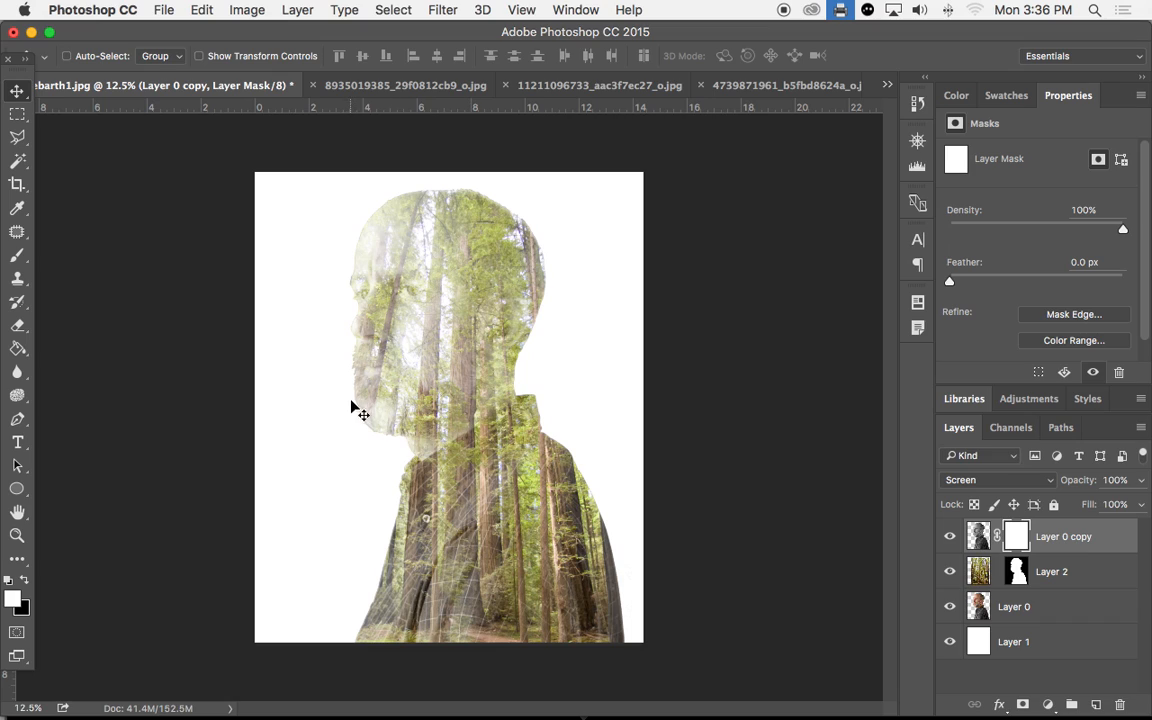
Paint black on Layer 0 copy's mask with a 1100 px brush at 50% hardness, hiding the portrait except around the front of the face.
left_click(24, 581)
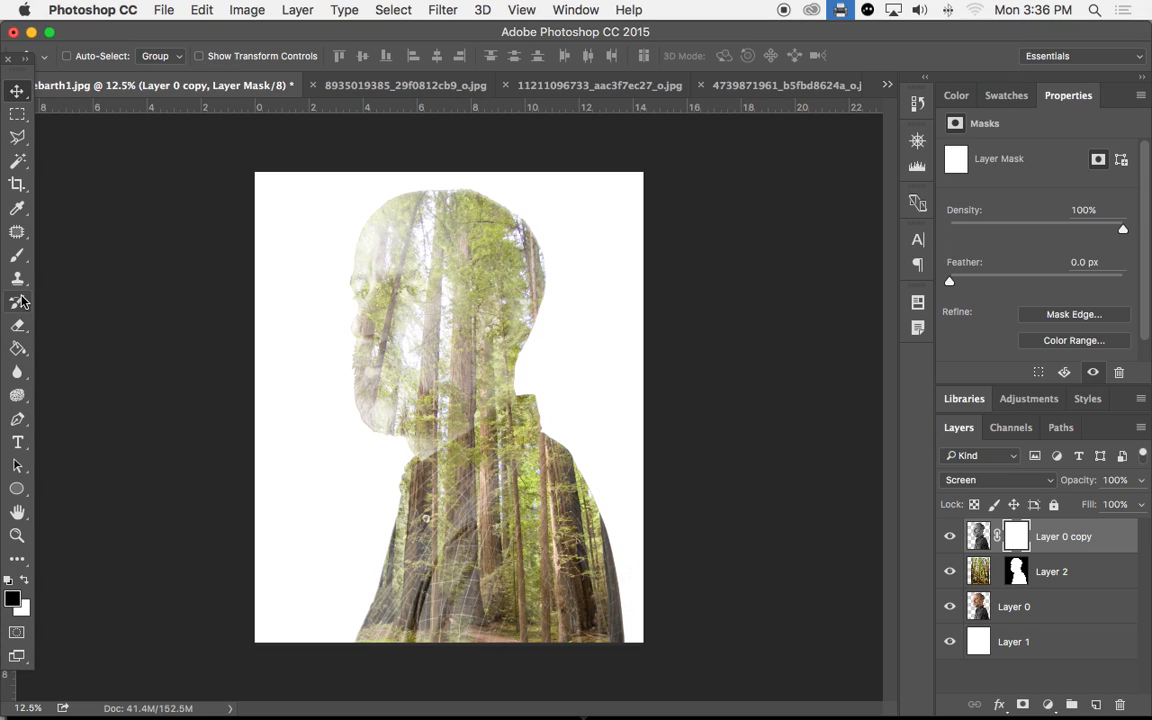
left_click(20, 259)
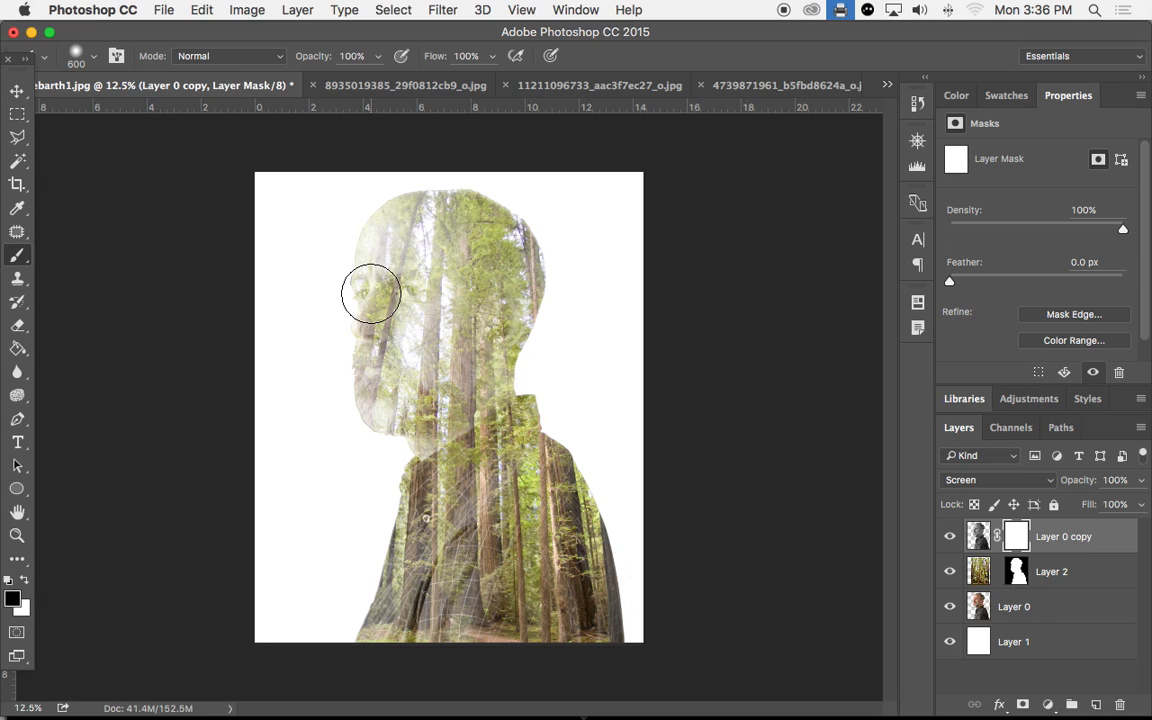
key("bracketright")
key("bracketright")
key("bracketright")
key("bracketright")
key("bracketright")
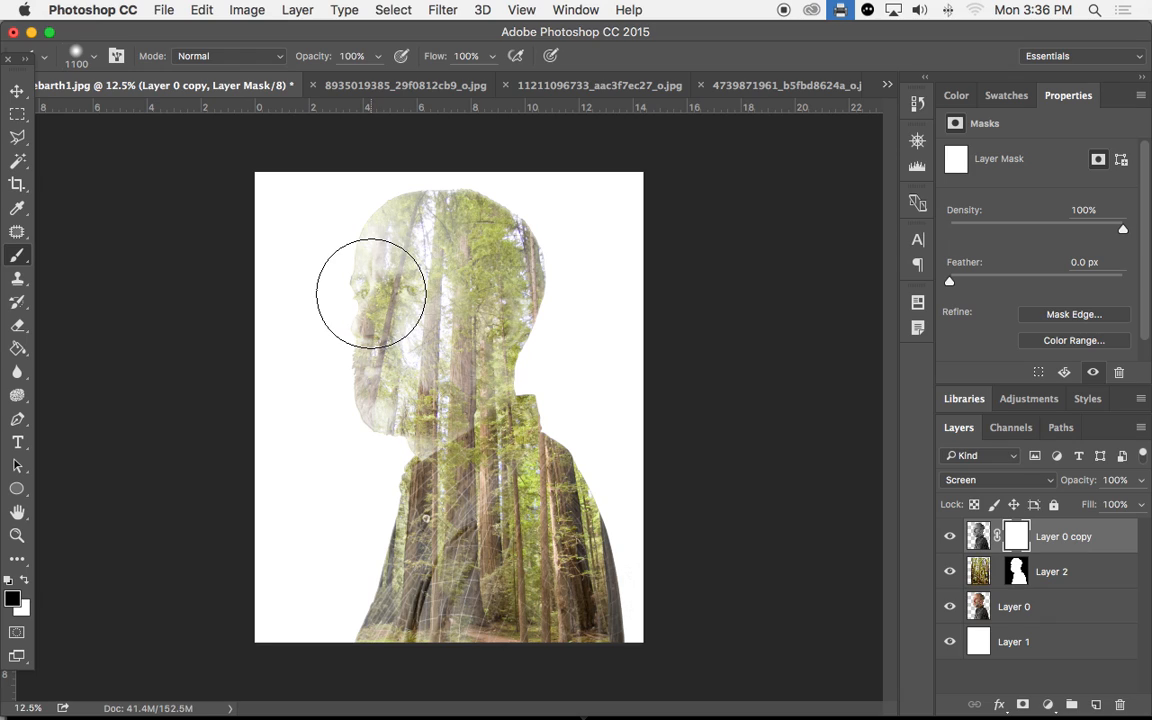
left_click(397, 298)
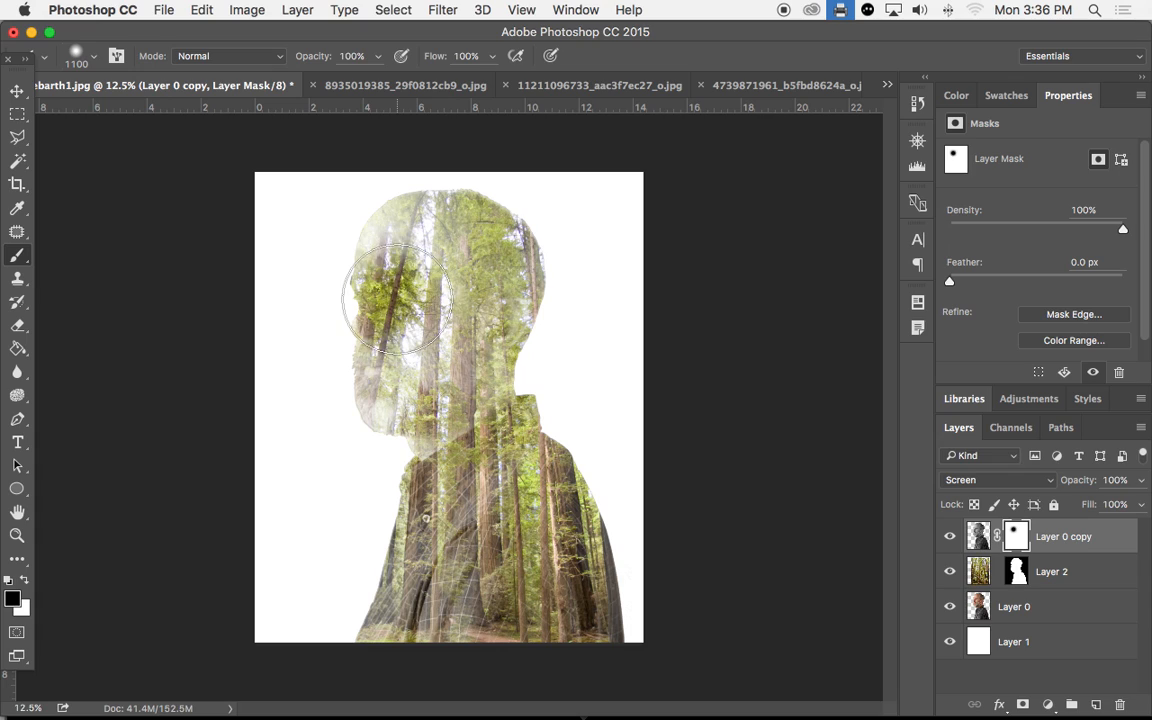
key("super+z")
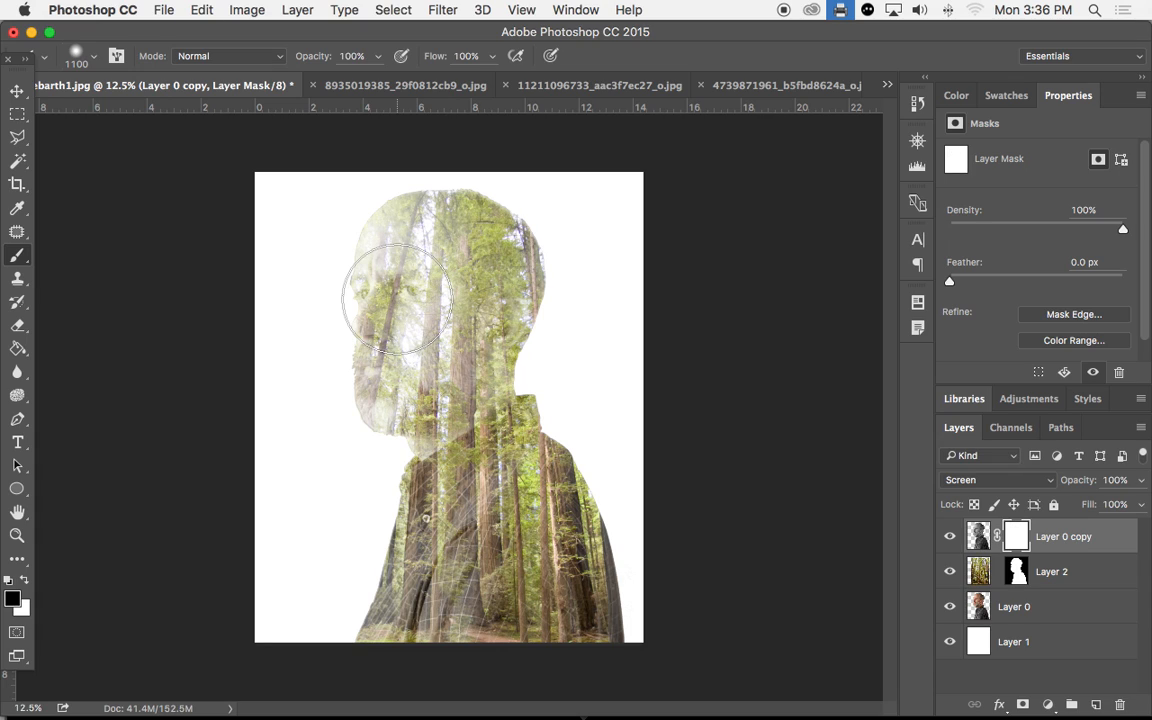
right_click(397, 298)
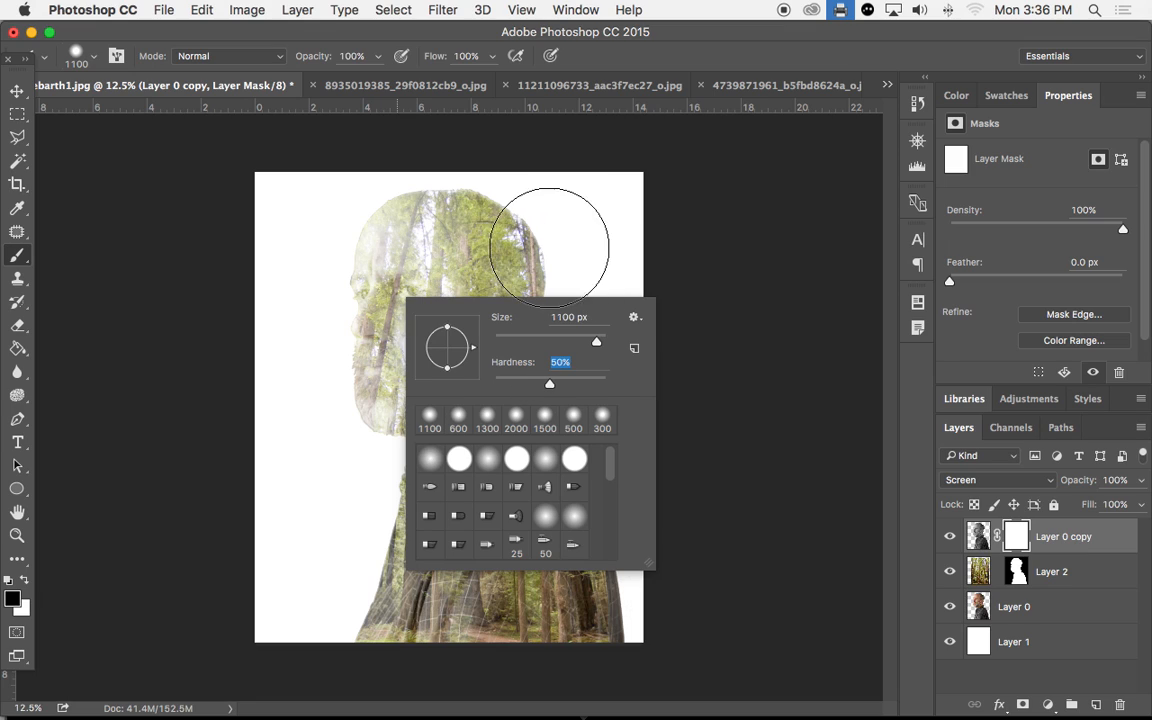
key("Return")
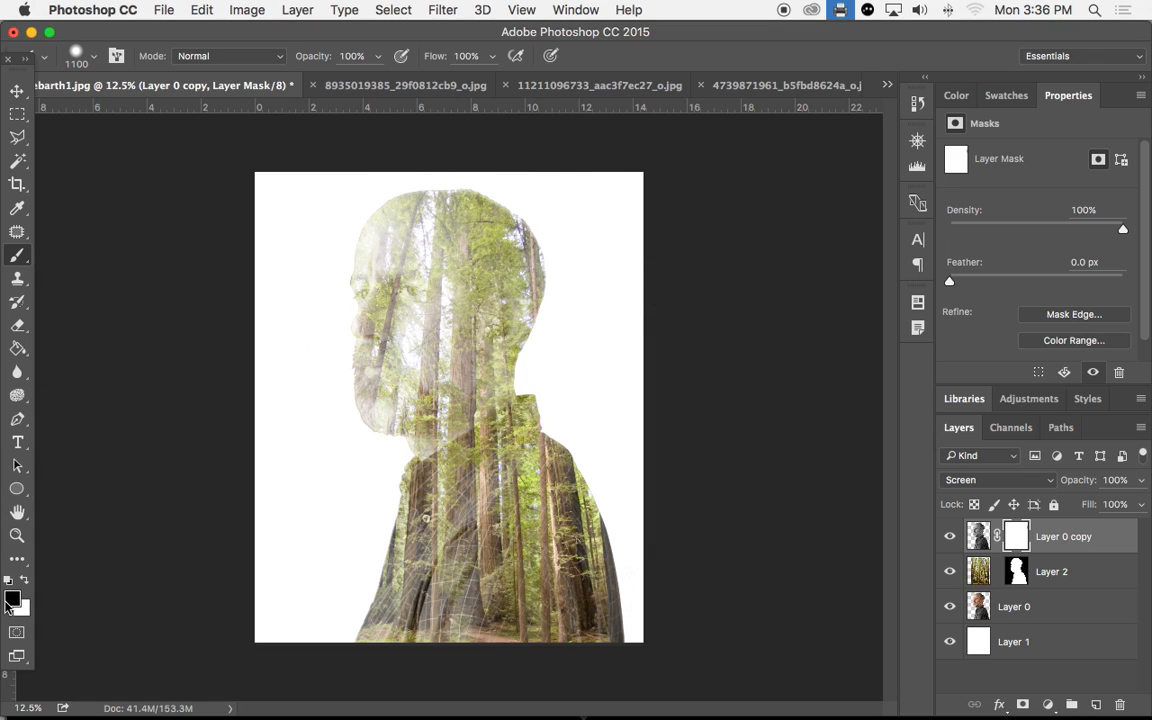
mouse_move(458, 203)
left_mouse_down()
mouse_move(523, 267)
mouse_move(468, 211)
mouse_move(407, 185)
mouse_move(462, 192)
mouse_move(504, 240)
mouse_move(530, 315)
mouse_move(532, 413)
mouse_move(531, 376)
mouse_move(614, 552)
mouse_move(625, 621)
mouse_move(553, 497)
mouse_move(528, 480)
mouse_move(504, 525)
mouse_move(614, 625)
mouse_move(552, 600)
mouse_move(401, 622)
mouse_move(486, 603)
mouse_move(604, 608)
mouse_move(617, 563)
mouse_move(571, 554)
mouse_move(531, 482)
mouse_move(486, 492)
mouse_move(429, 543)
mouse_move(472, 492)
mouse_move(433, 523)
mouse_move(487, 470)
mouse_move(448, 523)
mouse_move(482, 458)
mouse_move(501, 380)
mouse_move(496, 251)
mouse_move(475, 362)
mouse_move(495, 310)
mouse_move(467, 373)
mouse_move(482, 366)
mouse_move(507, 440)
mouse_move(567, 515)
mouse_move(500, 455)
mouse_move(486, 386)
mouse_move(420, 400)
mouse_move(344, 474)
mouse_move(362, 458)
mouse_move(347, 463)
mouse_move(375, 385)
mouse_move(376, 424)
left_mouse_up()
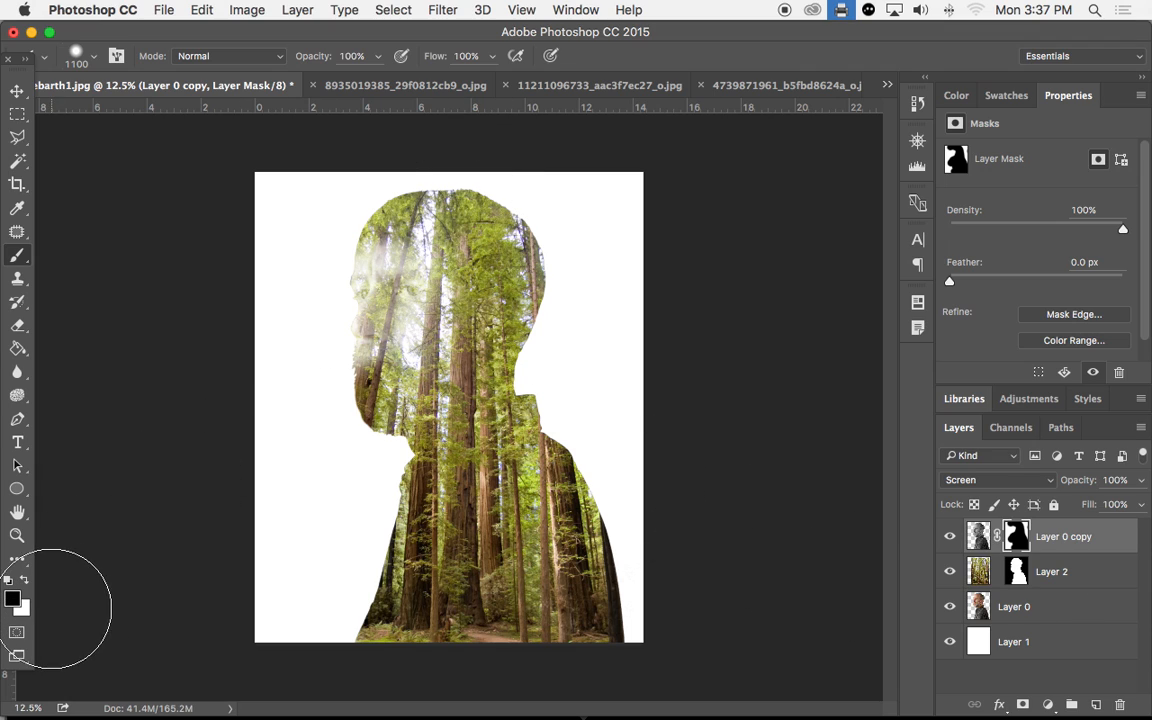
Paint white on Layer 0 copy's mask along the front of the face to restore the profile and beard.
key("x")
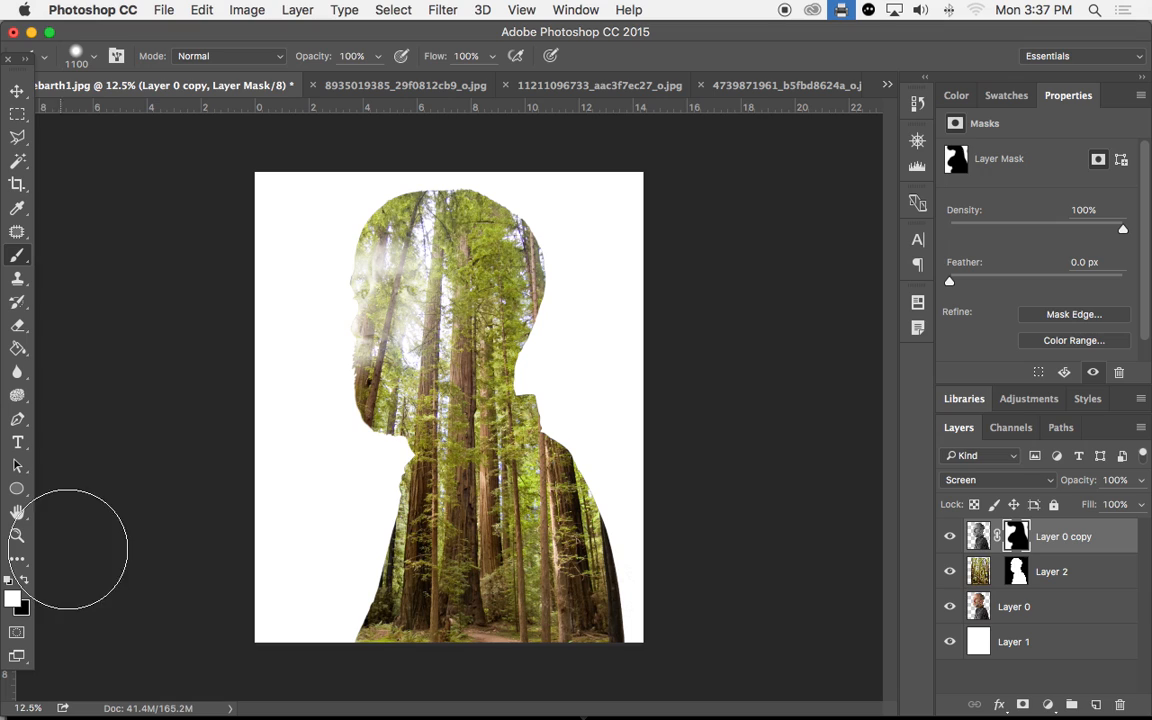
mouse_move(321, 352)
left_mouse_down()
mouse_move(316, 401)
mouse_move(341, 423)
mouse_move(306, 391)
mouse_move(366, 449)
mouse_move(351, 438)
left_mouse_up()
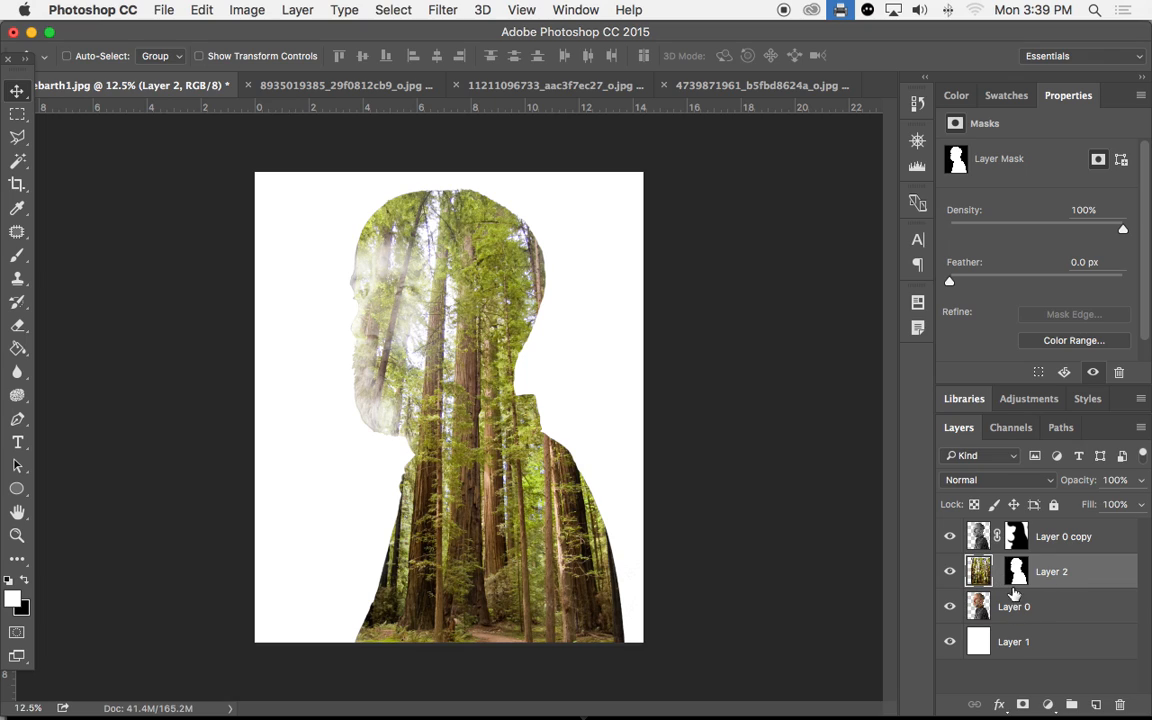
Add a Hue/Saturation adjustment layer above the forest Layer 2 and set its saturation to -23.
left_click(1048, 706)
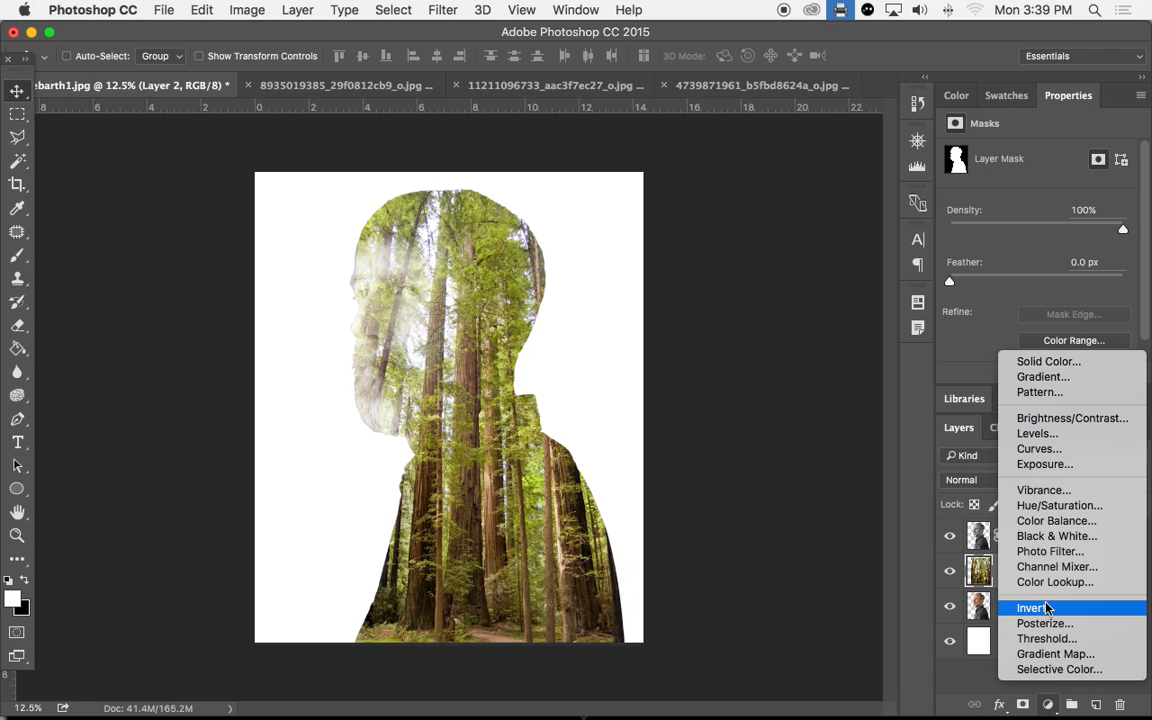
left_click(1047, 505)
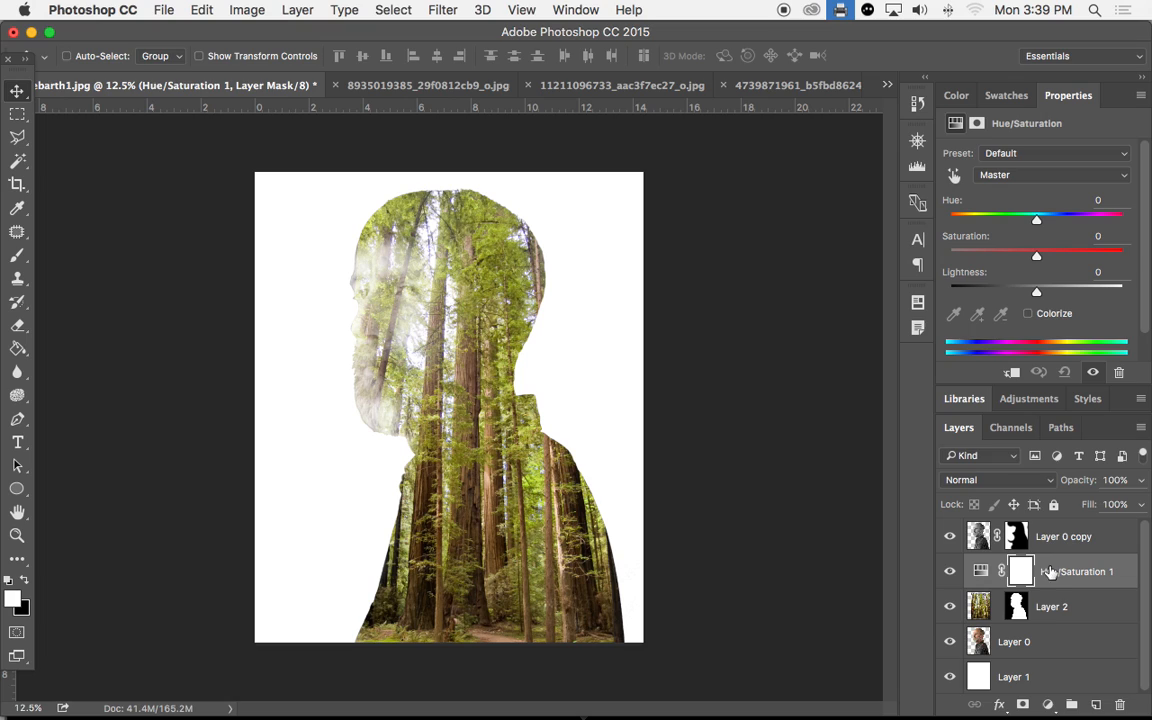
left_click_drag(1036, 256, 1016, 260)
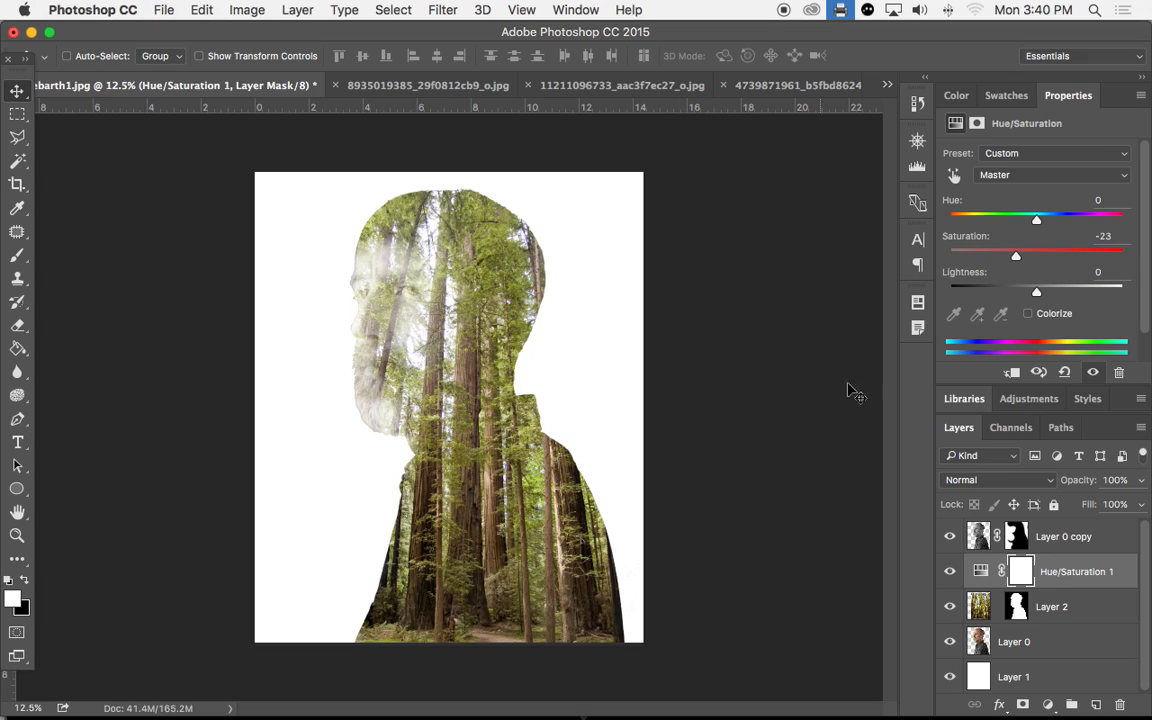
Crop the canvas from below to cut off the forest floor strip at the base of the silhouette.
left_click(1088, 543)
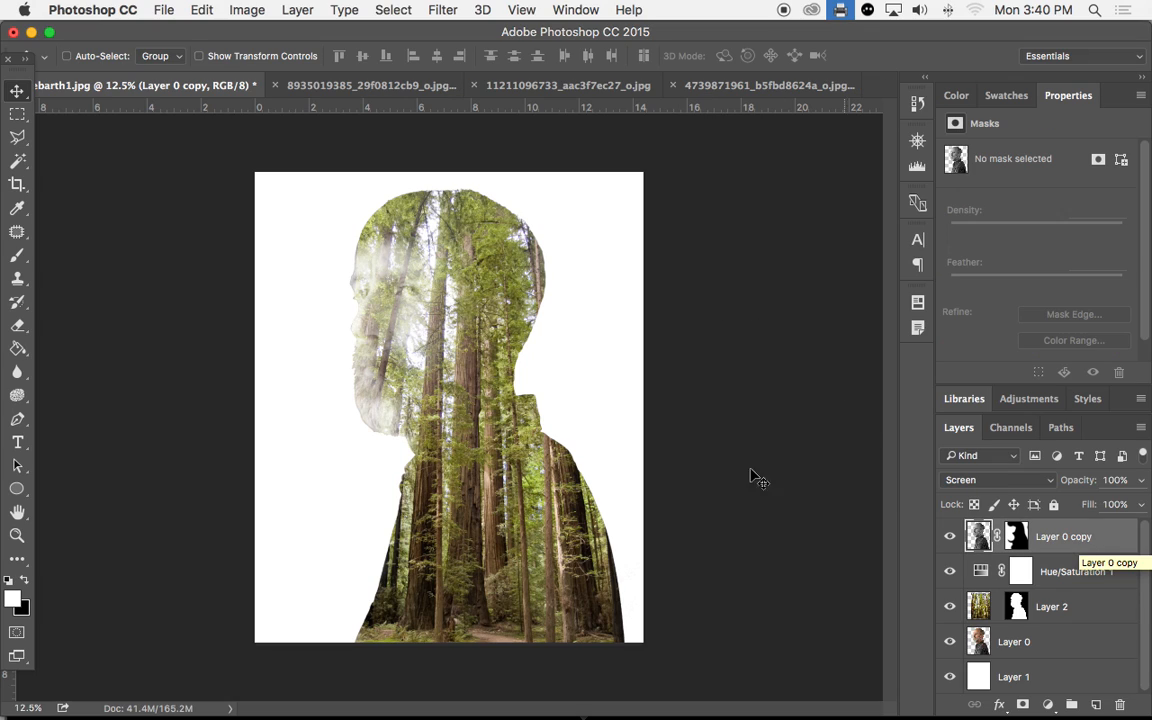
left_click(17, 185)
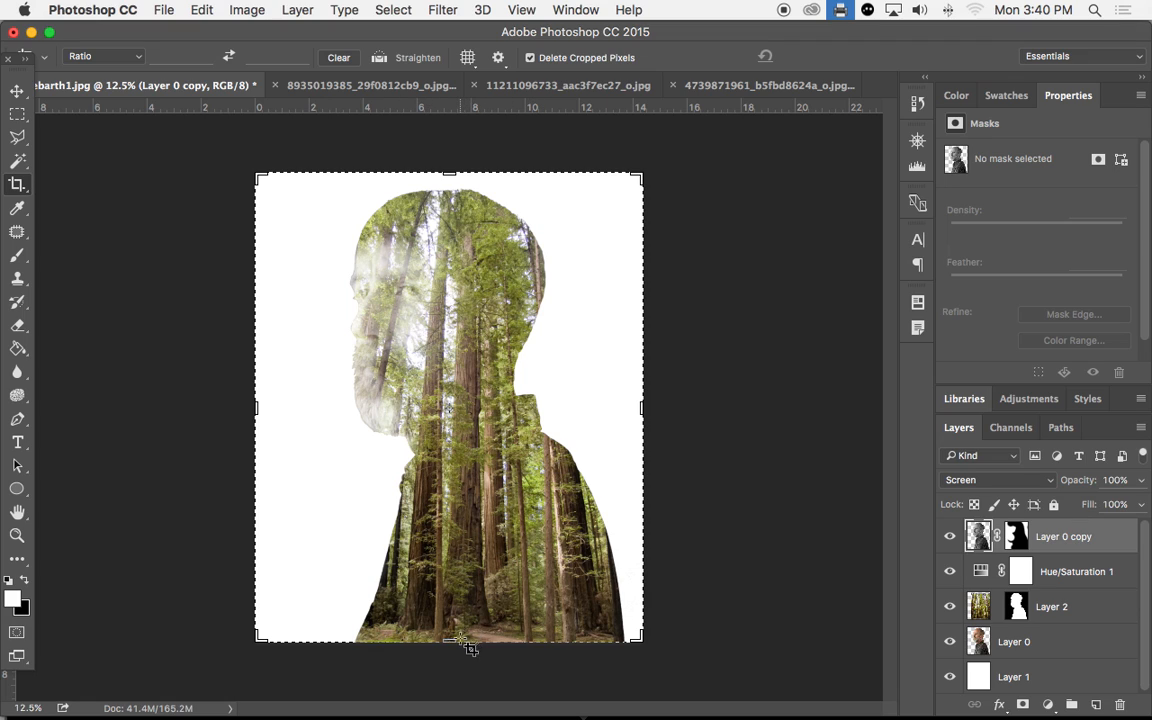
left_click_drag(452, 640, 452, 618)
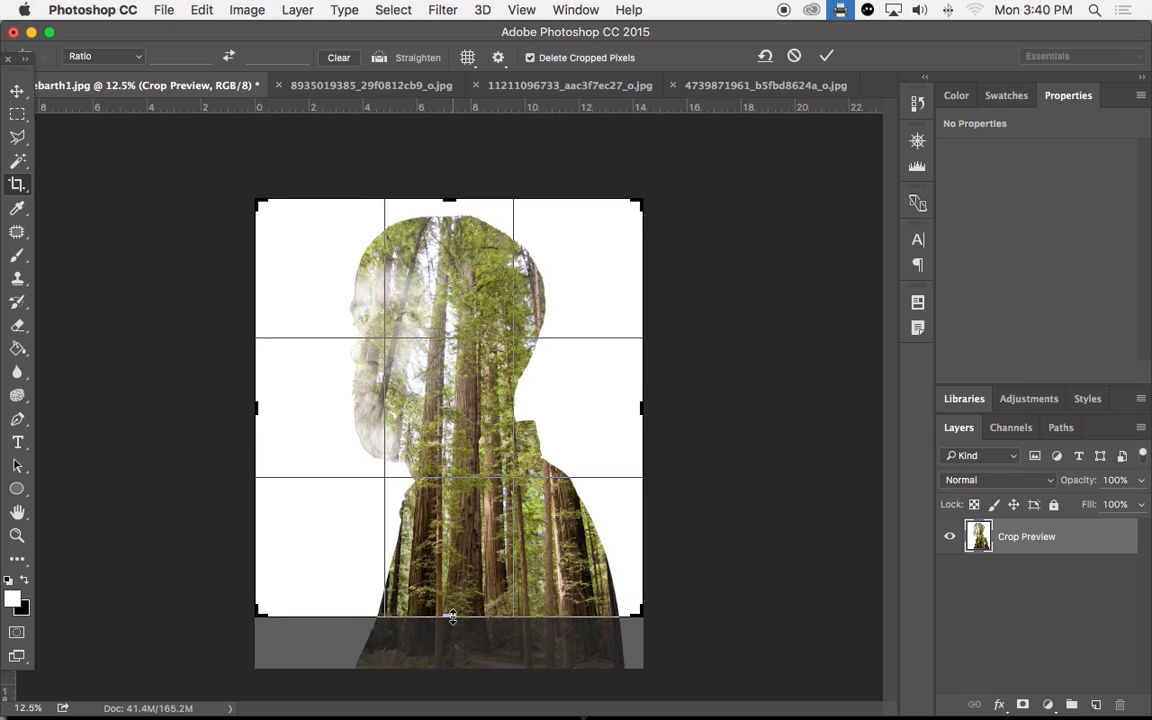
key("Return")
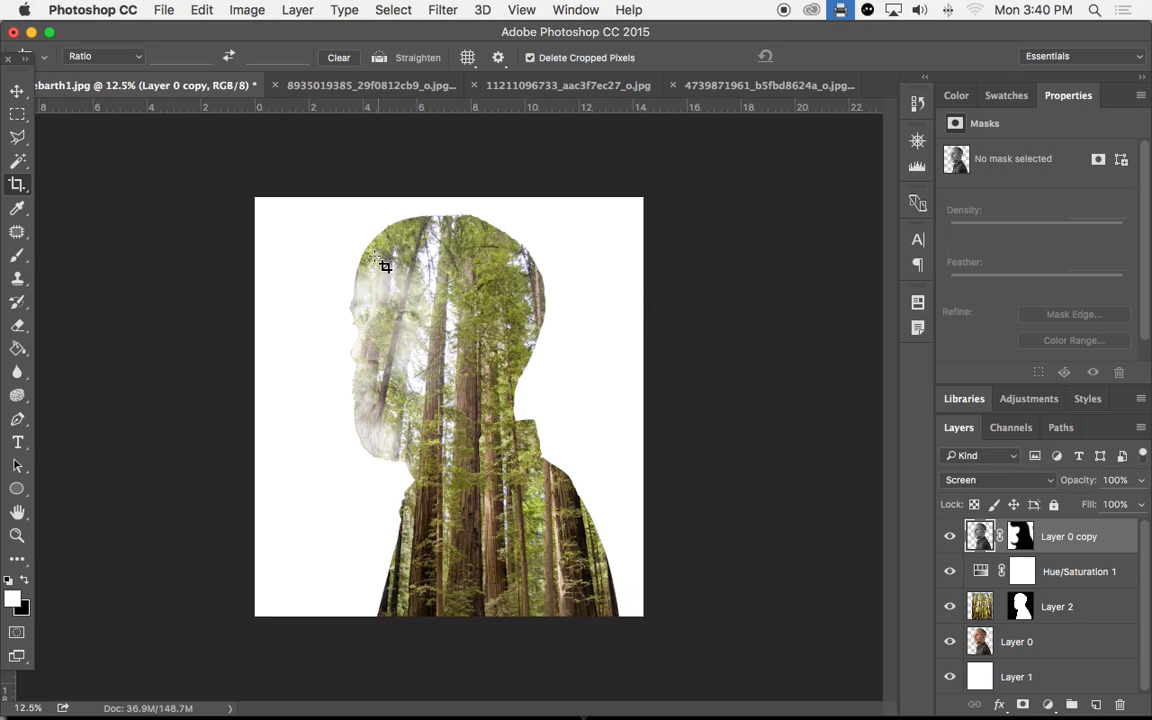
Flip the whole canvas horizontally so the silhouette faces the opposite way.
left_click(249, 12)
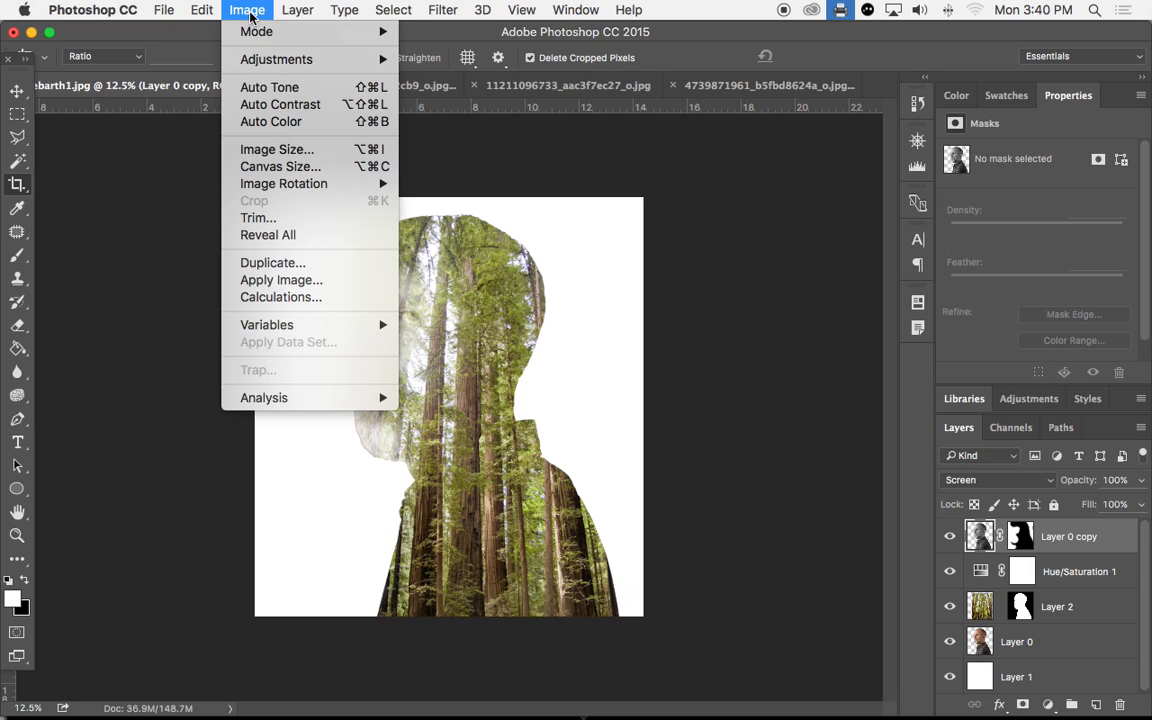
left_click(252, 15)
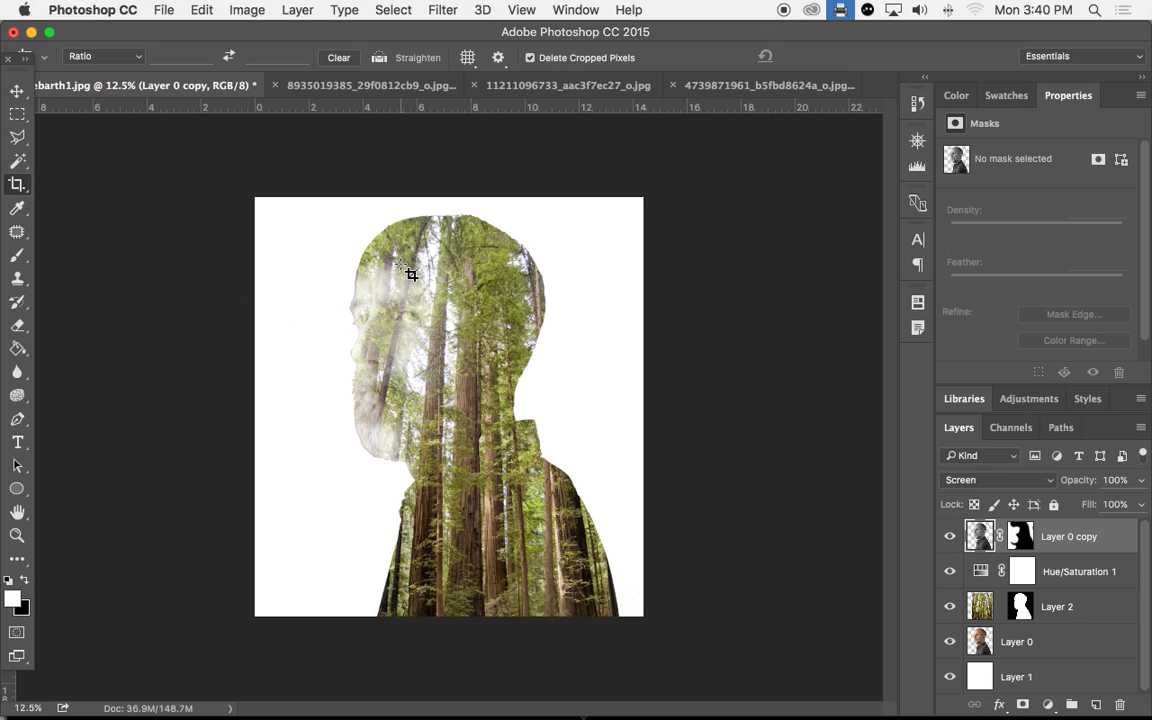
left_click(247, 10)
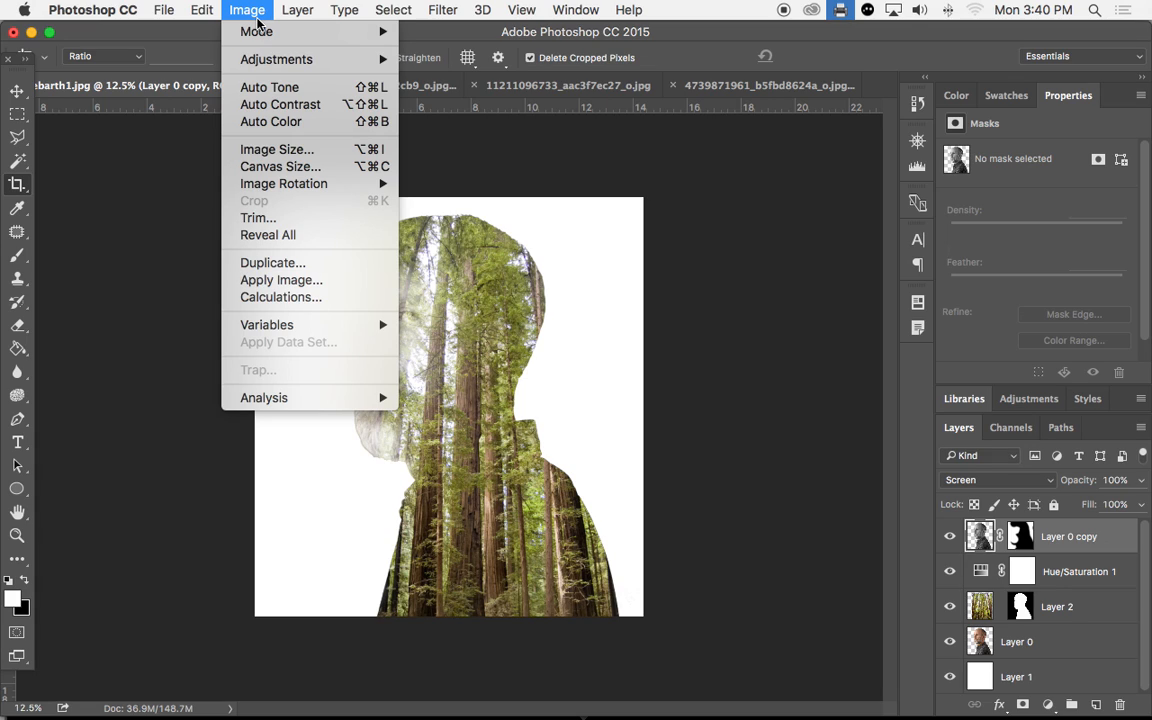
mouse_move(285, 184)
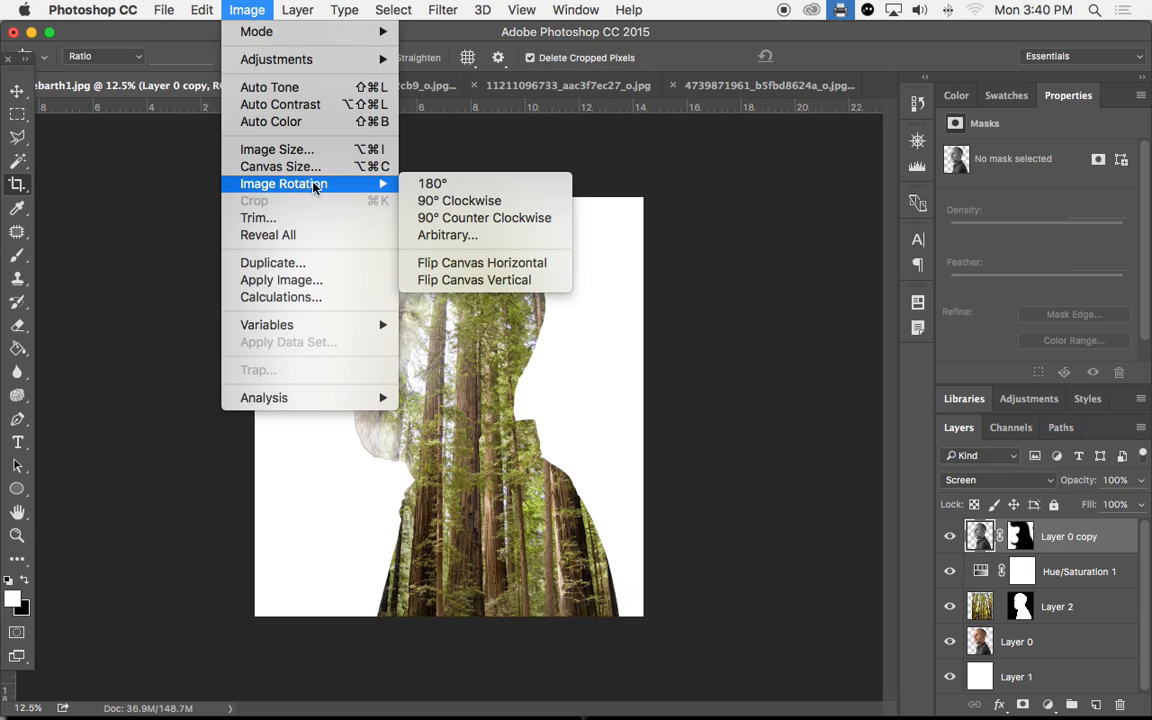
left_click(480, 263)
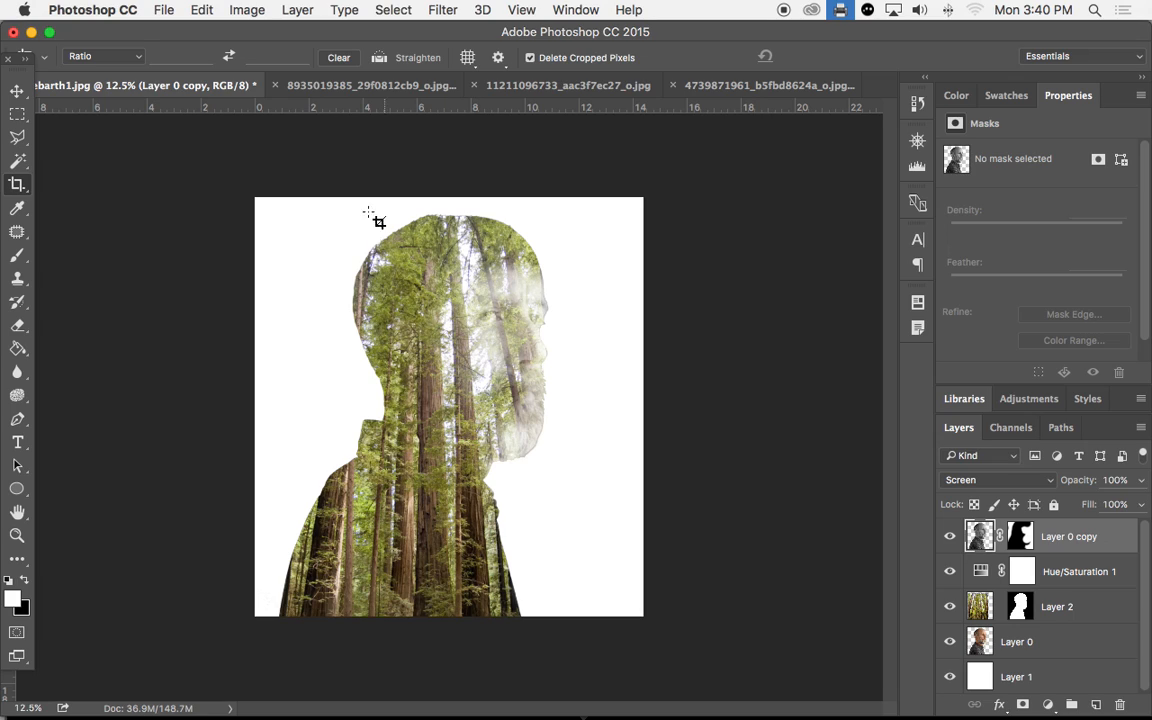
Save the forest double exposure to the Desktop as a JPEG with quality 10 (Maximum) and Baseline ("Standard") format.
left_click(162, 9)
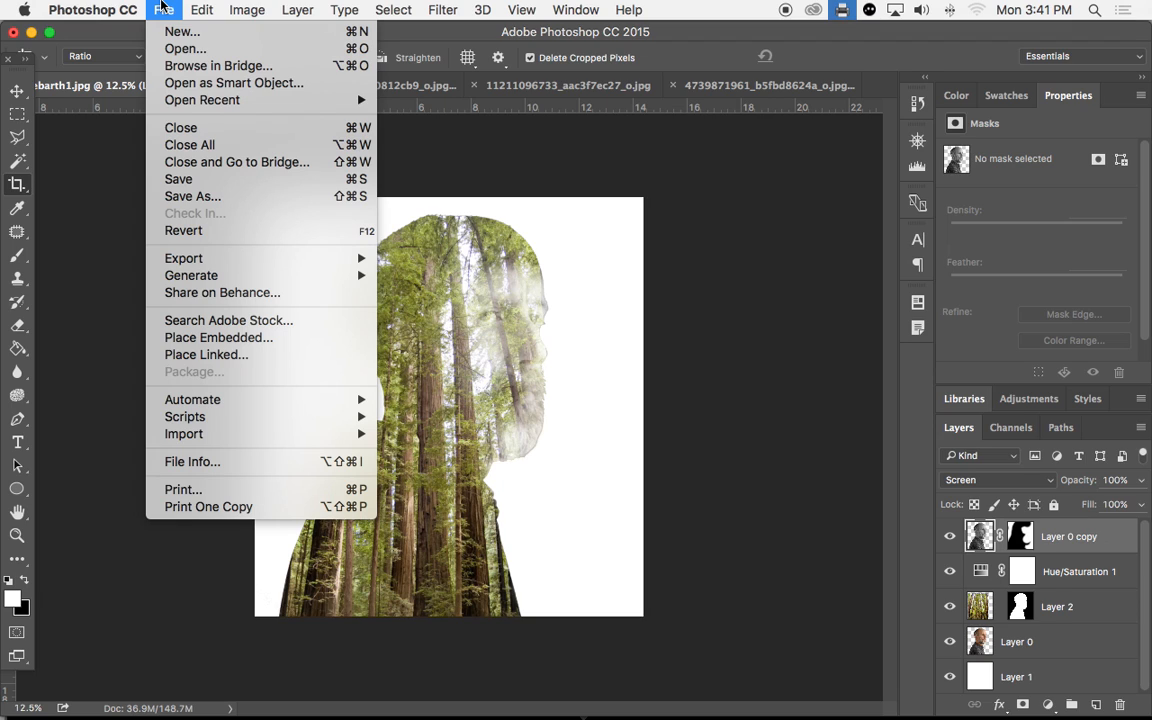
left_click(201, 197)
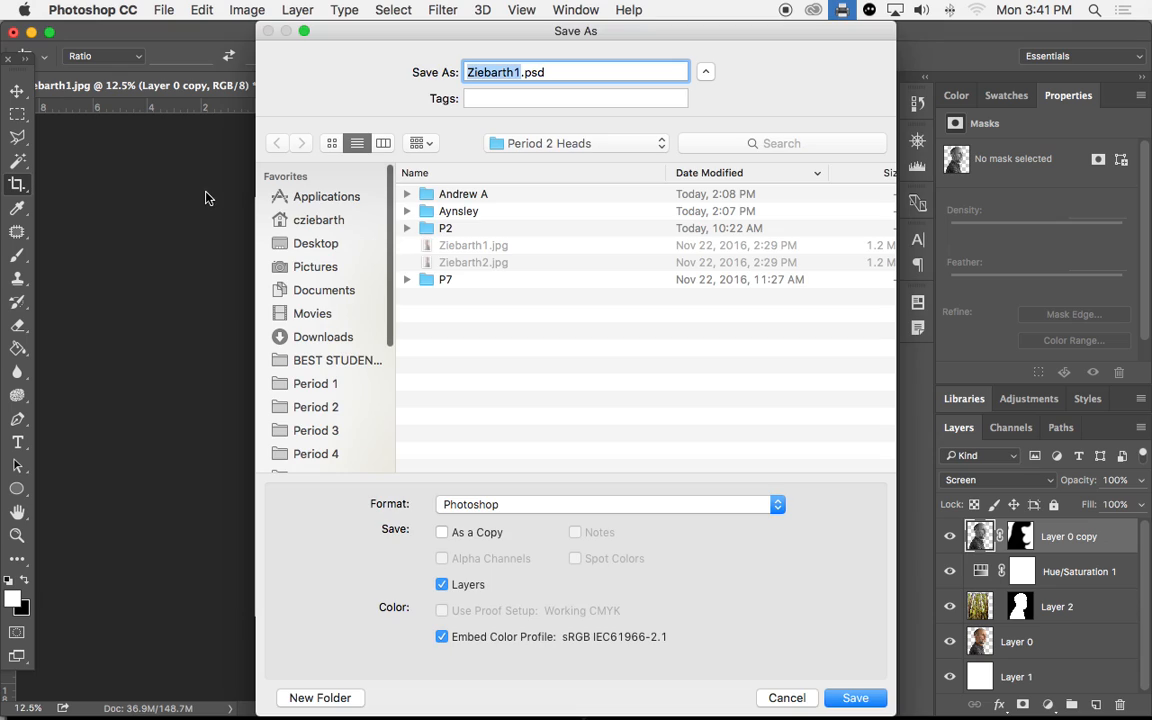
left_click(287, 246)
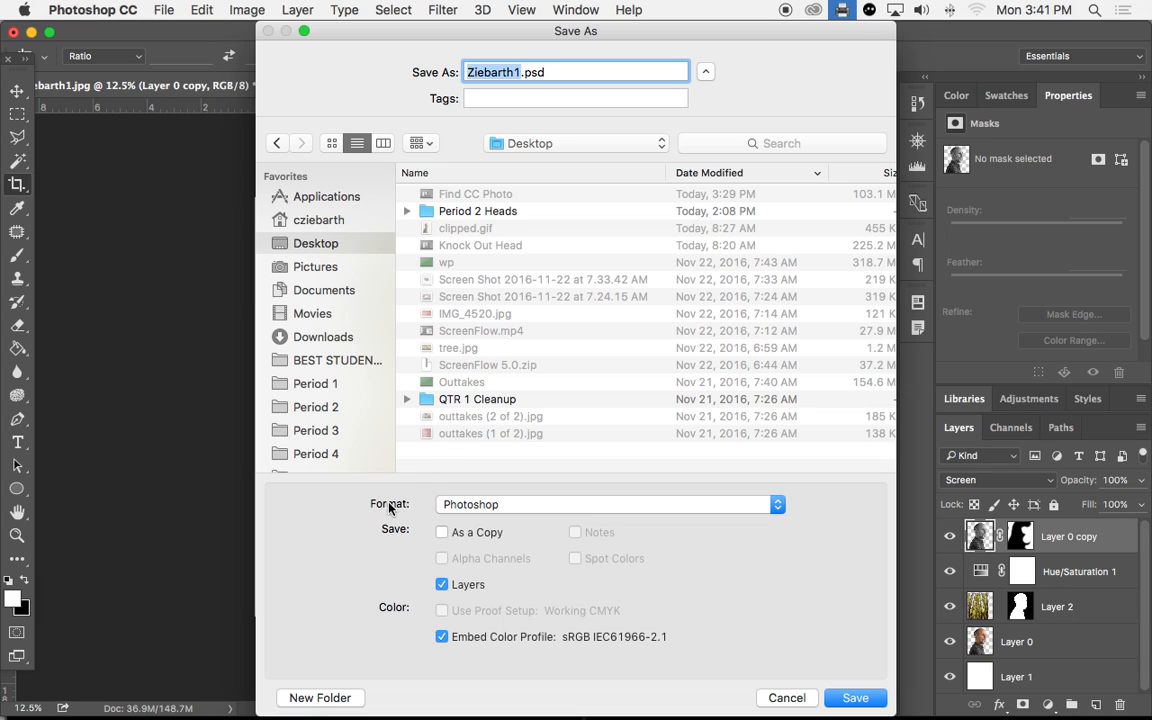
left_click(466, 506)
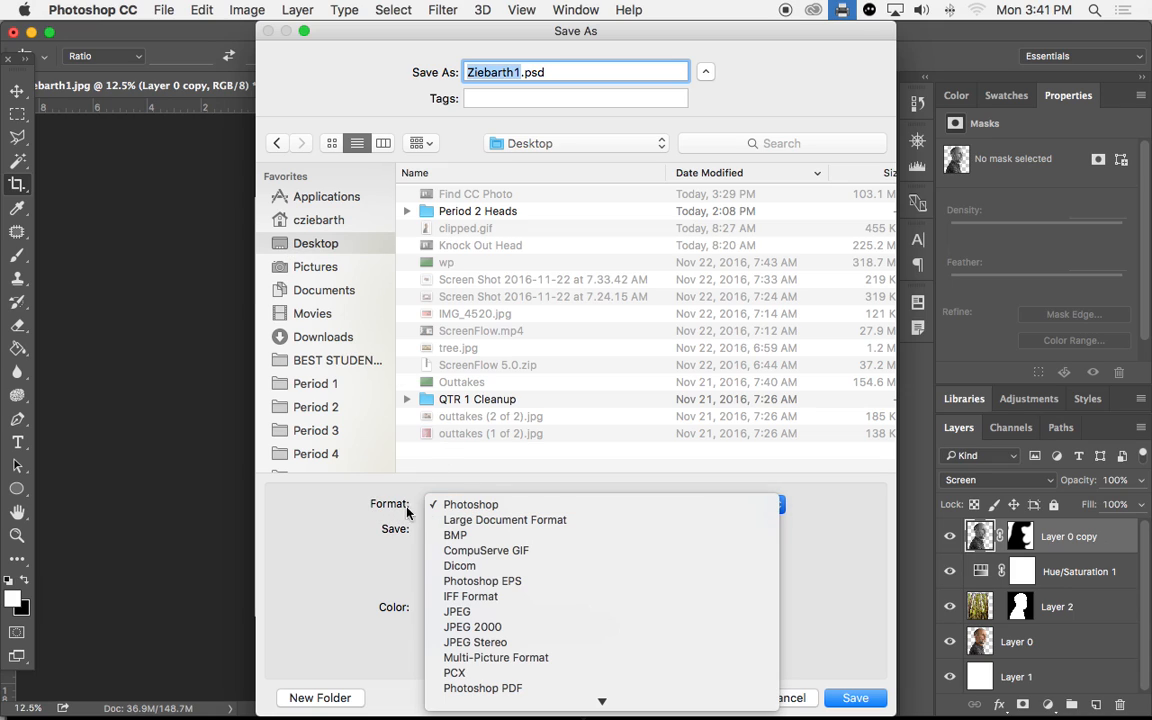
left_click(458, 612)
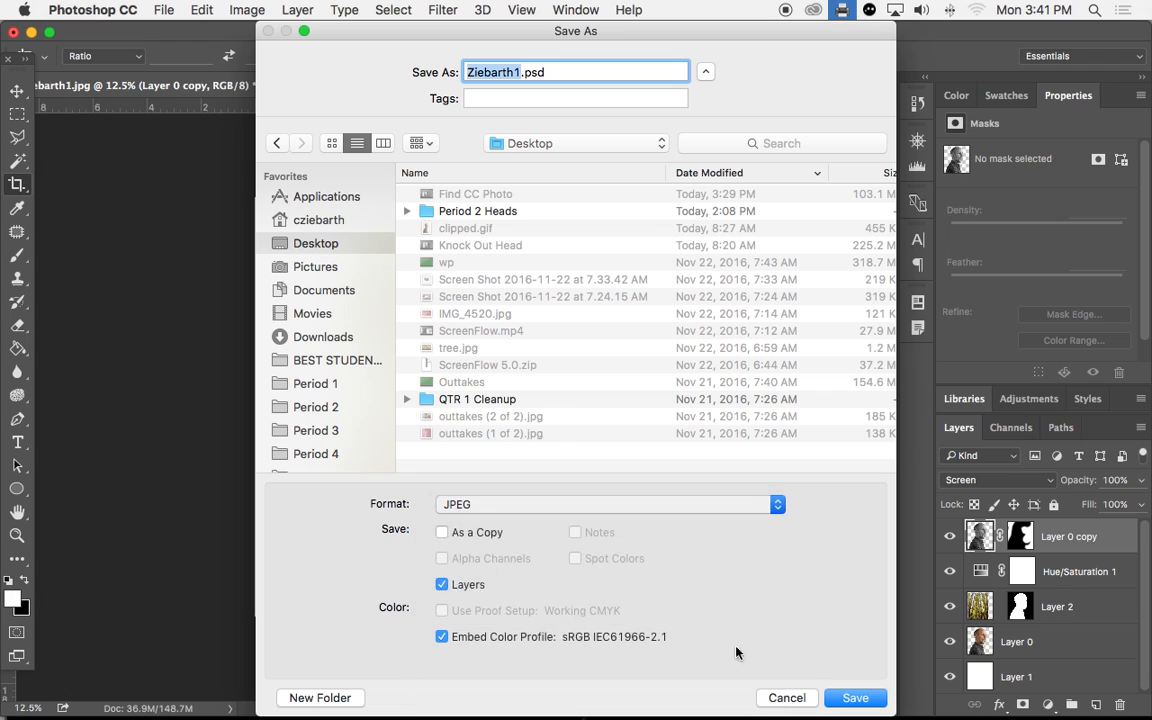
left_click(848, 698)
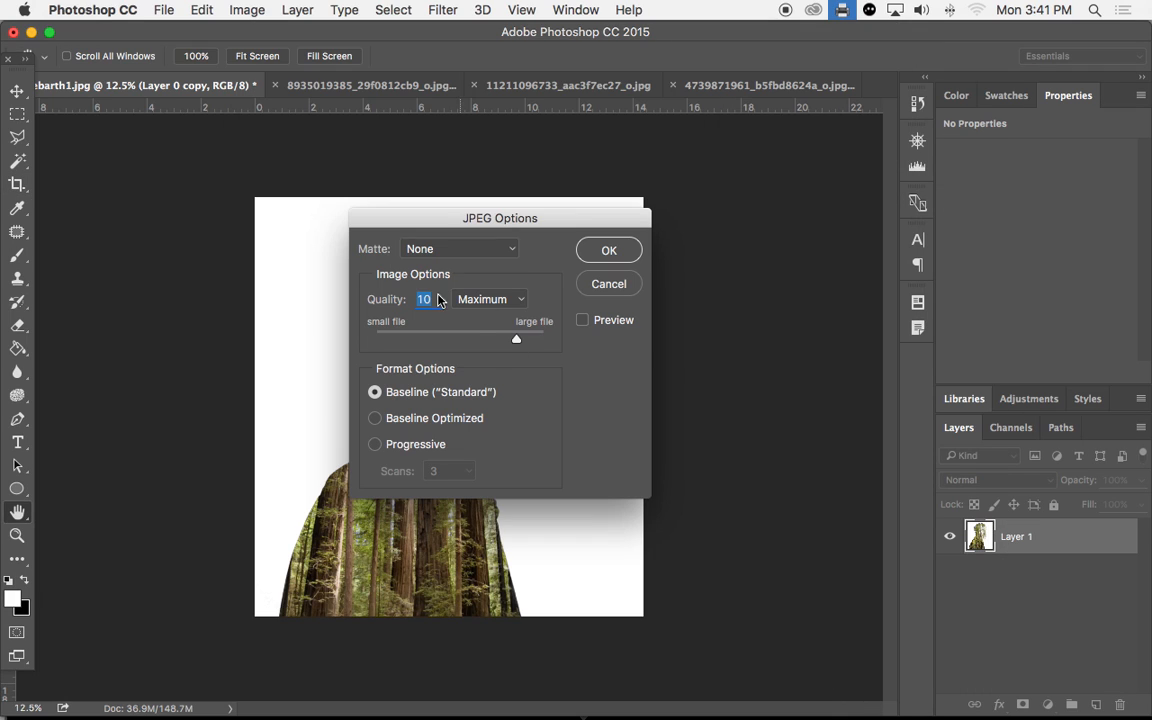
left_click(607, 252)
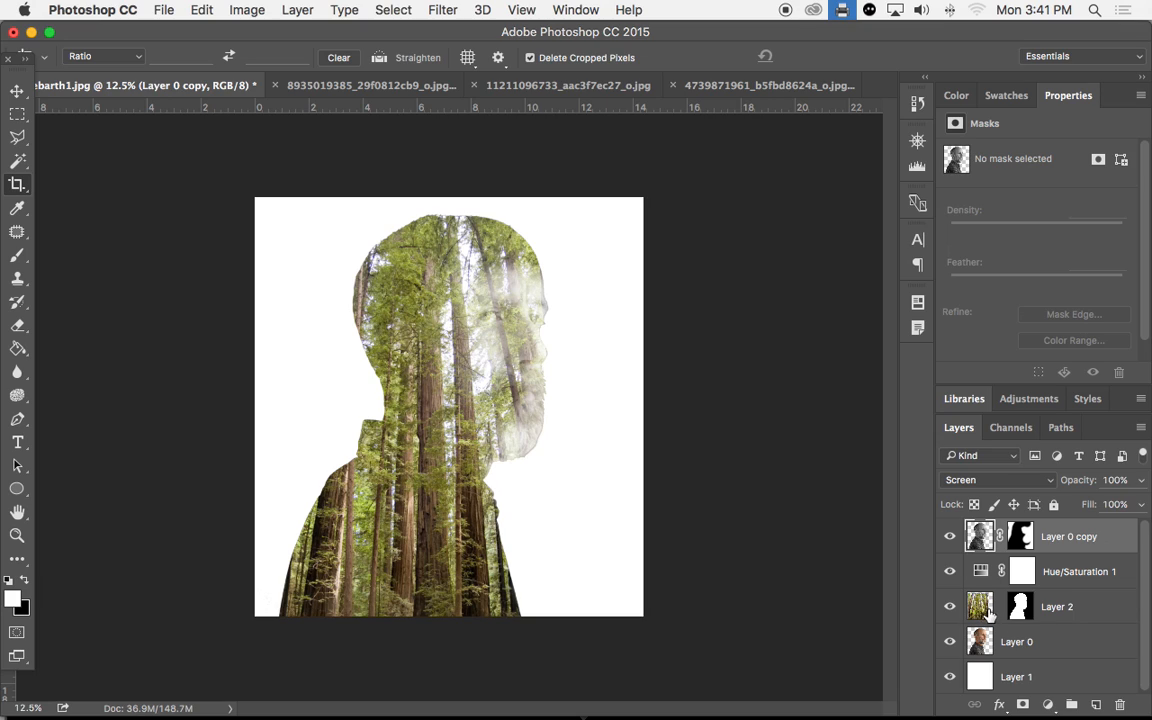
left_click(951, 607)
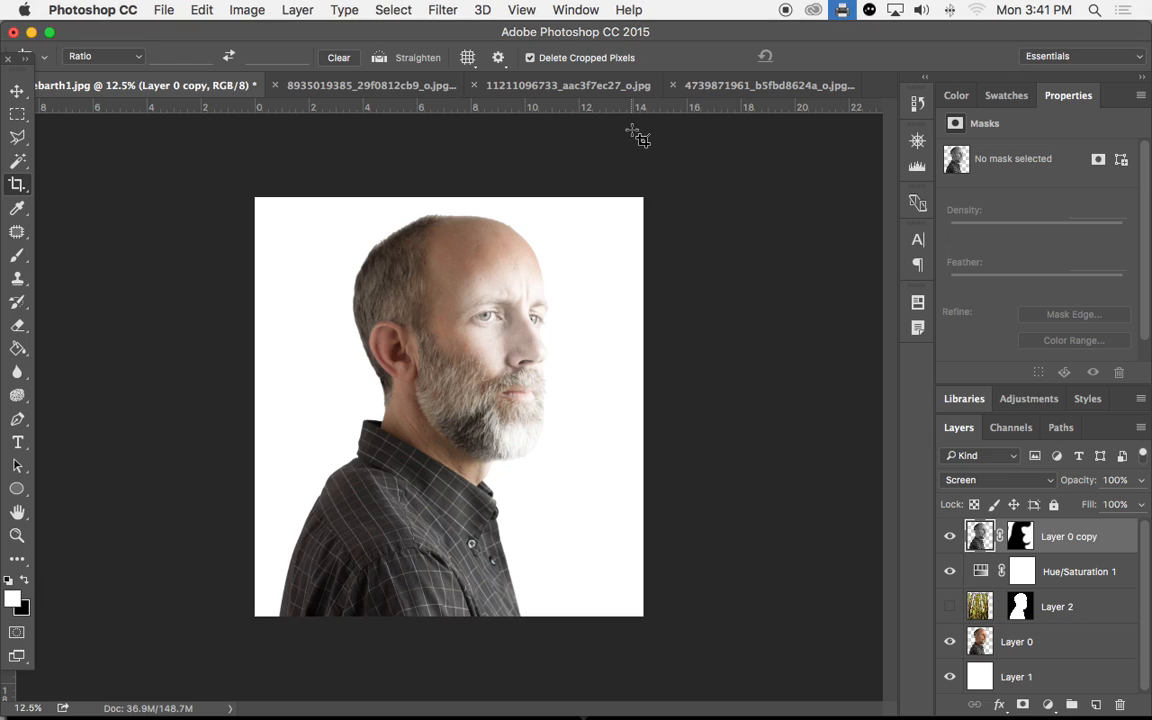
left_click(386, 88)
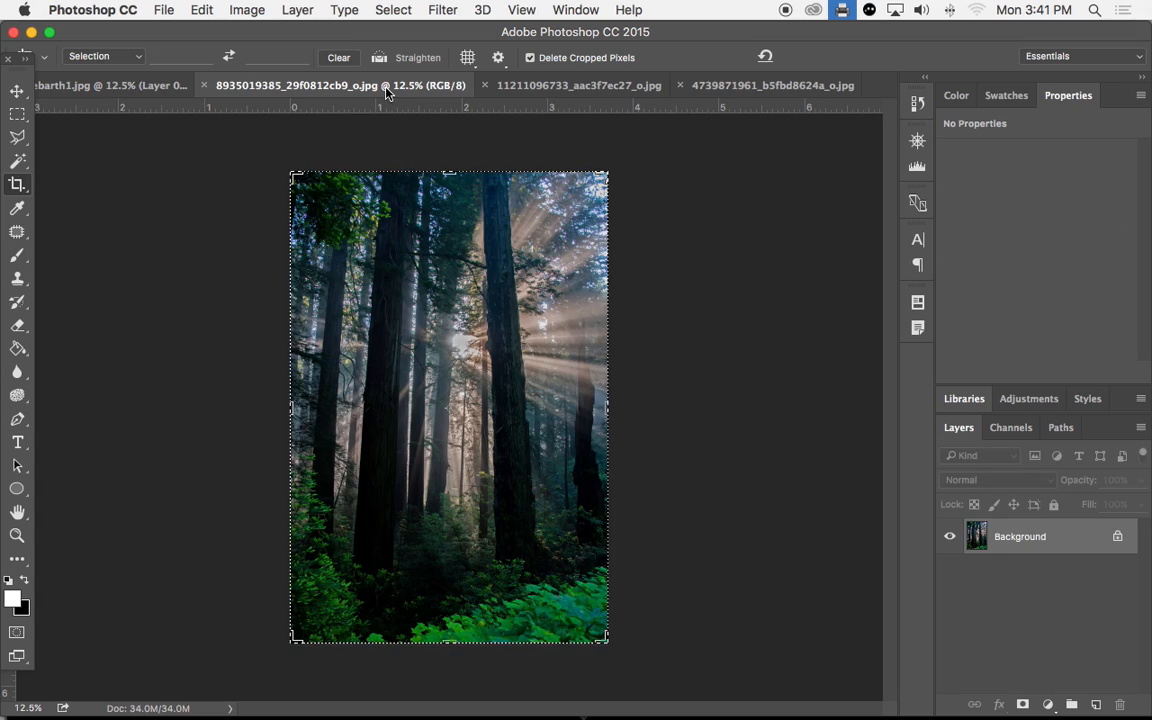
left_click(540, 86)
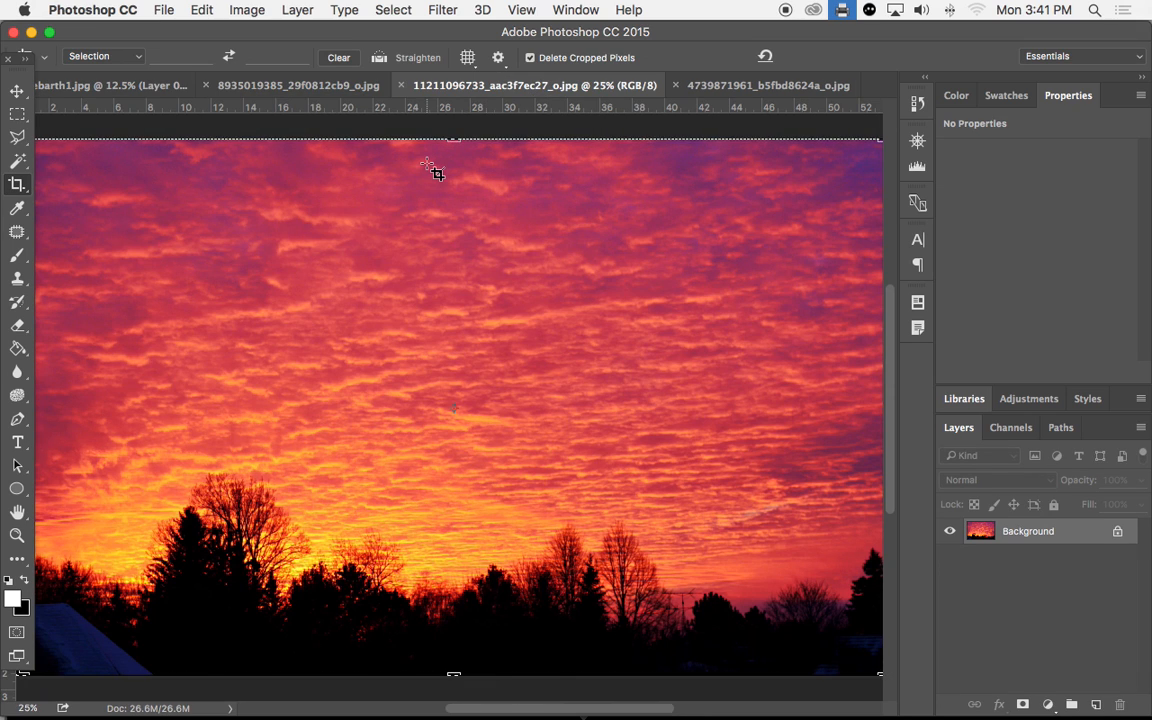
left_click(200, 10)
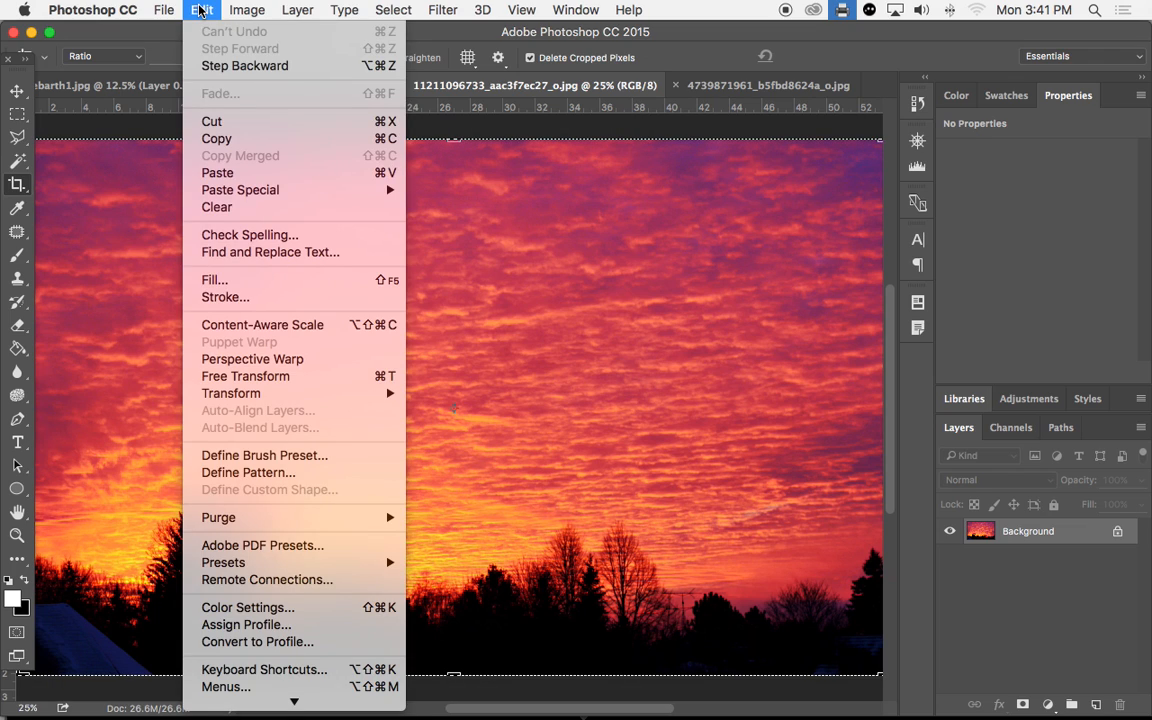
mouse_move(392, 10)
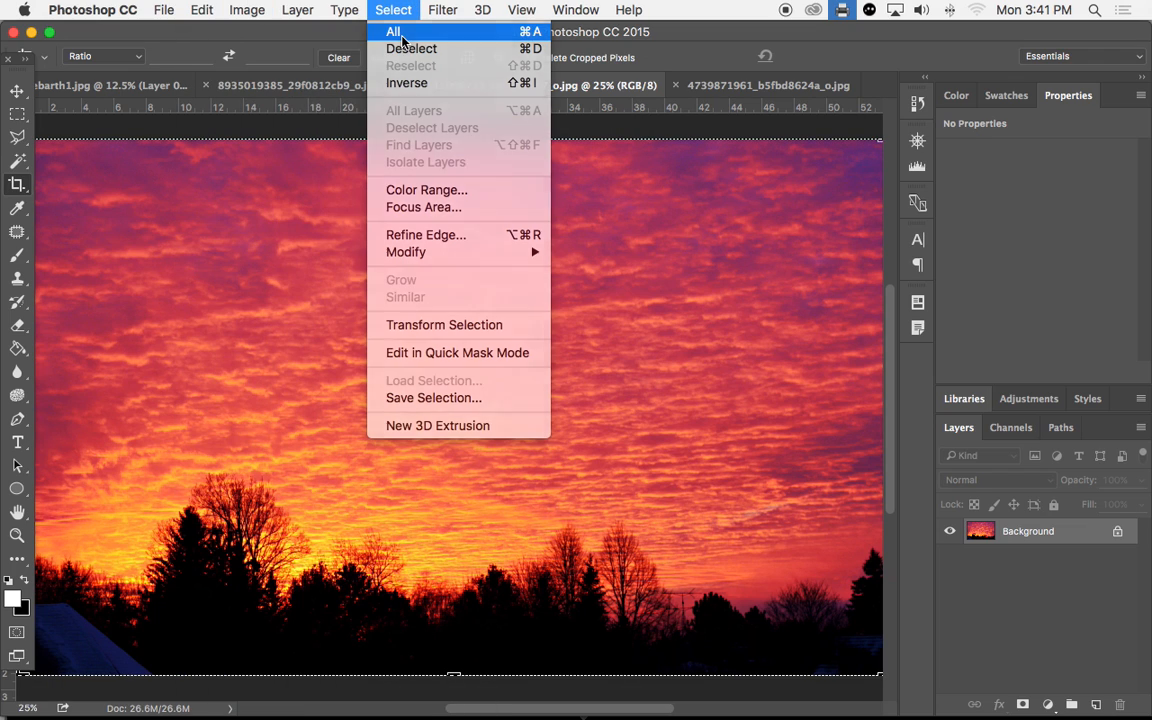
left_click(400, 33)
key("super+c")
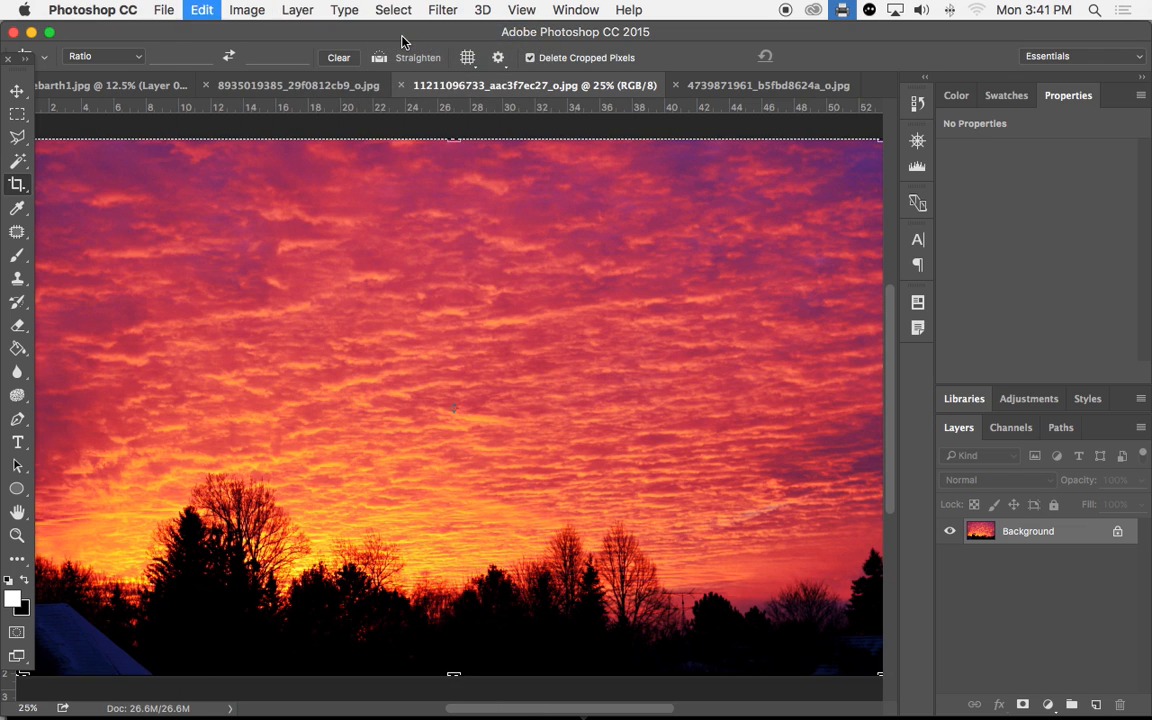
Paste the copied sunset into the portrait document directly above the hidden forest Layer 2.
left_click(156, 85)
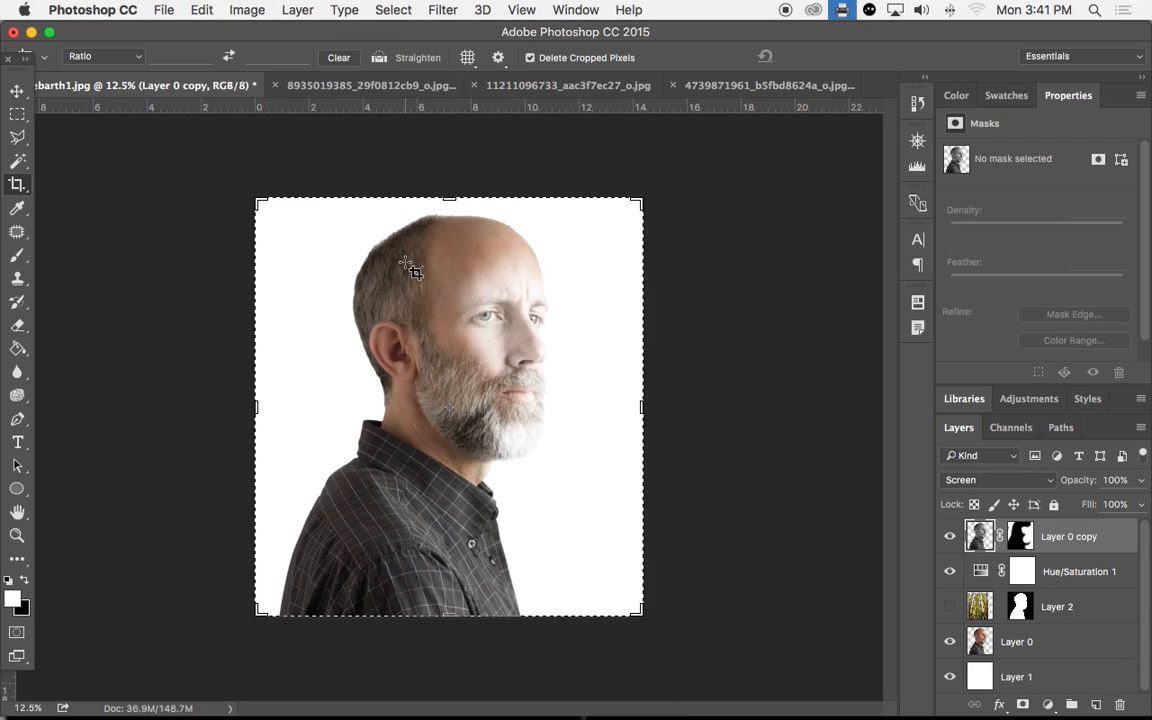
left_click(1052, 607)
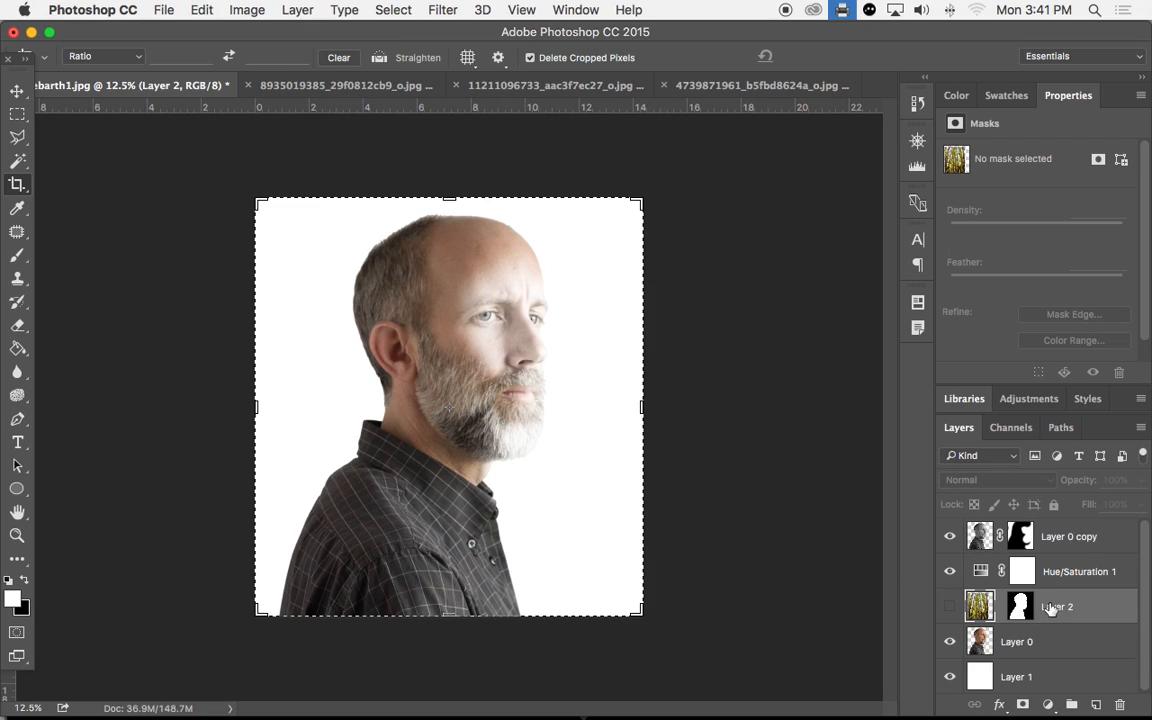
key("super+v")
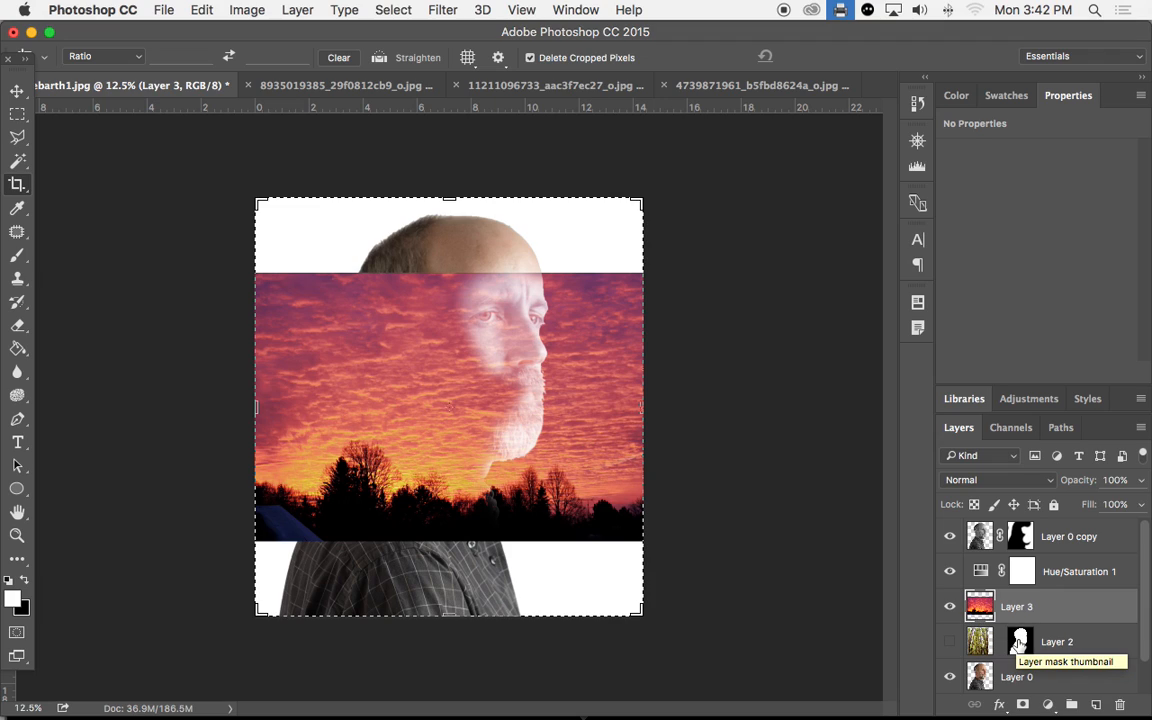
Mask the sunset on Layer 3 to the silhouette of Layer 0 and unlink the mask from the image.
left_click(981, 677, "super")
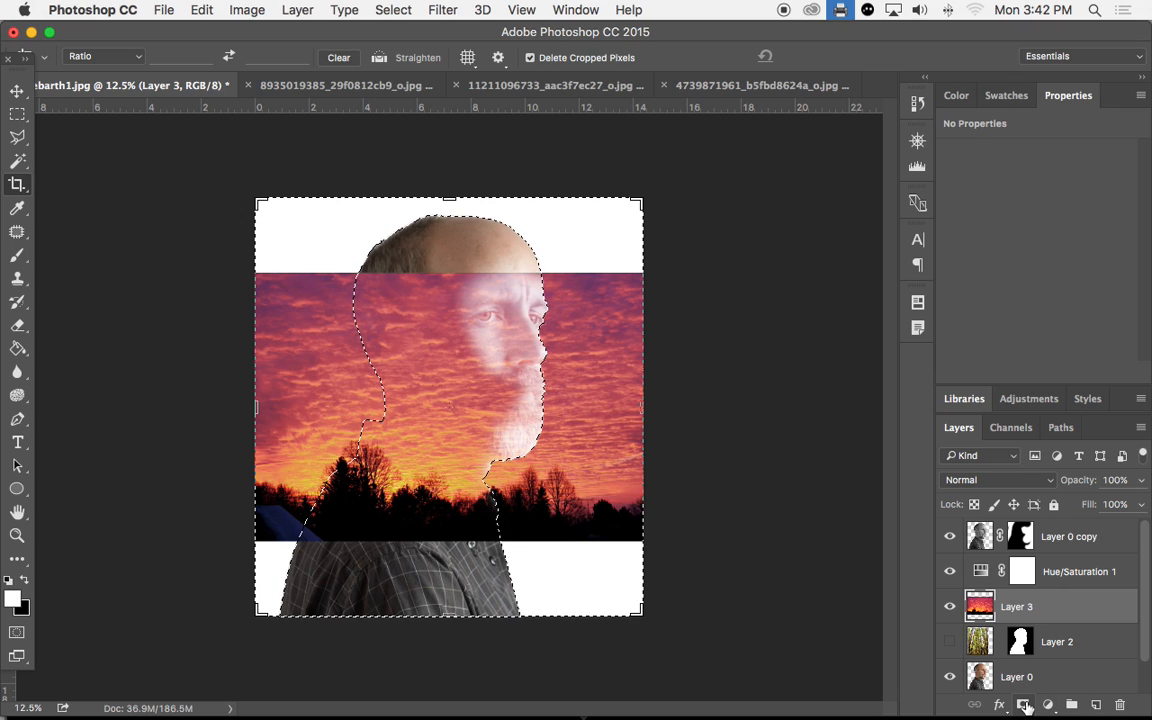
left_click(1024, 705)
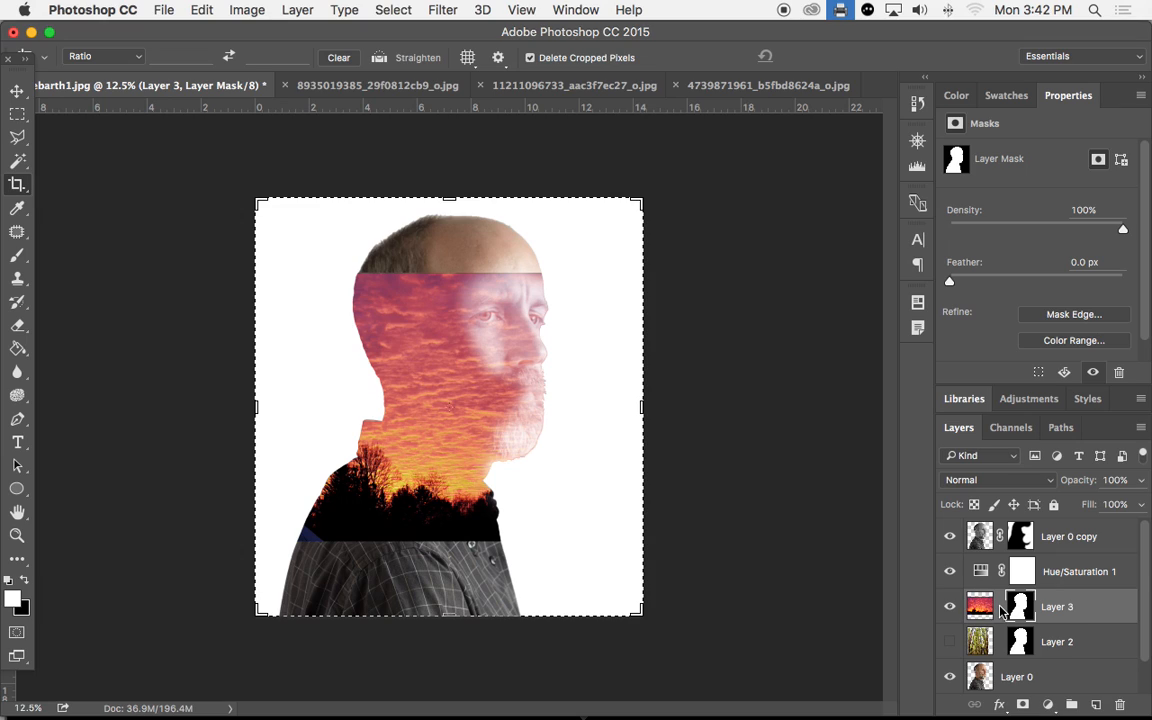
key("super+t")
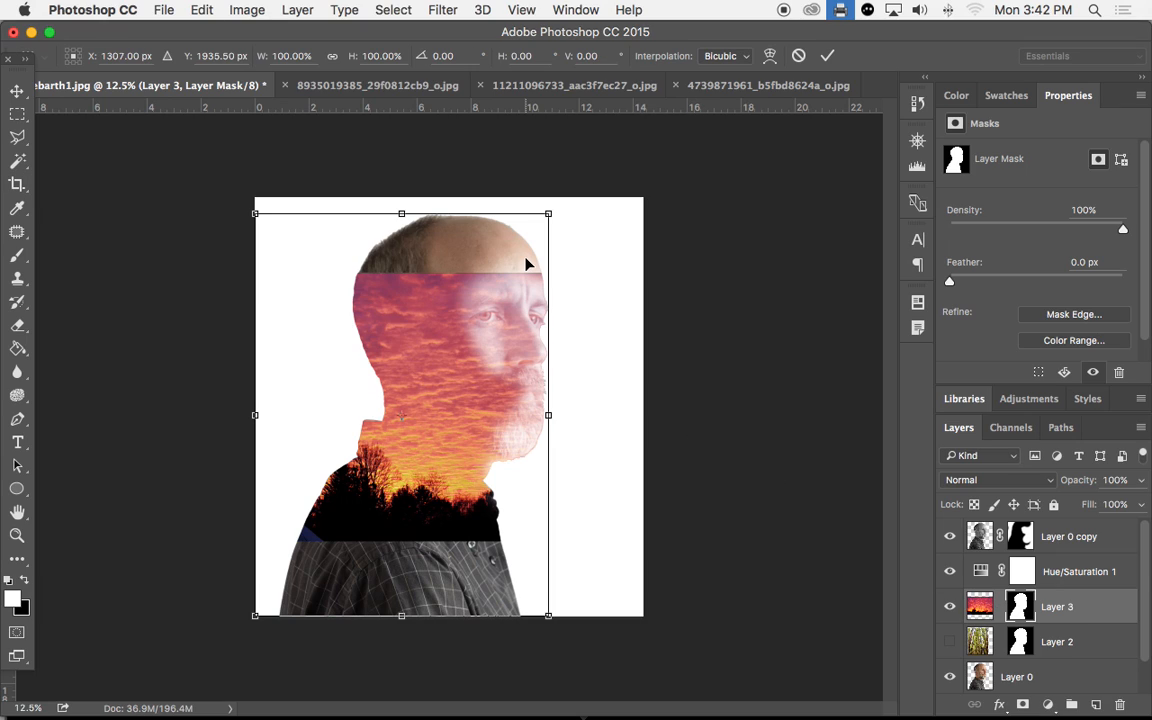
left_click_drag(552, 211, 625, 129)
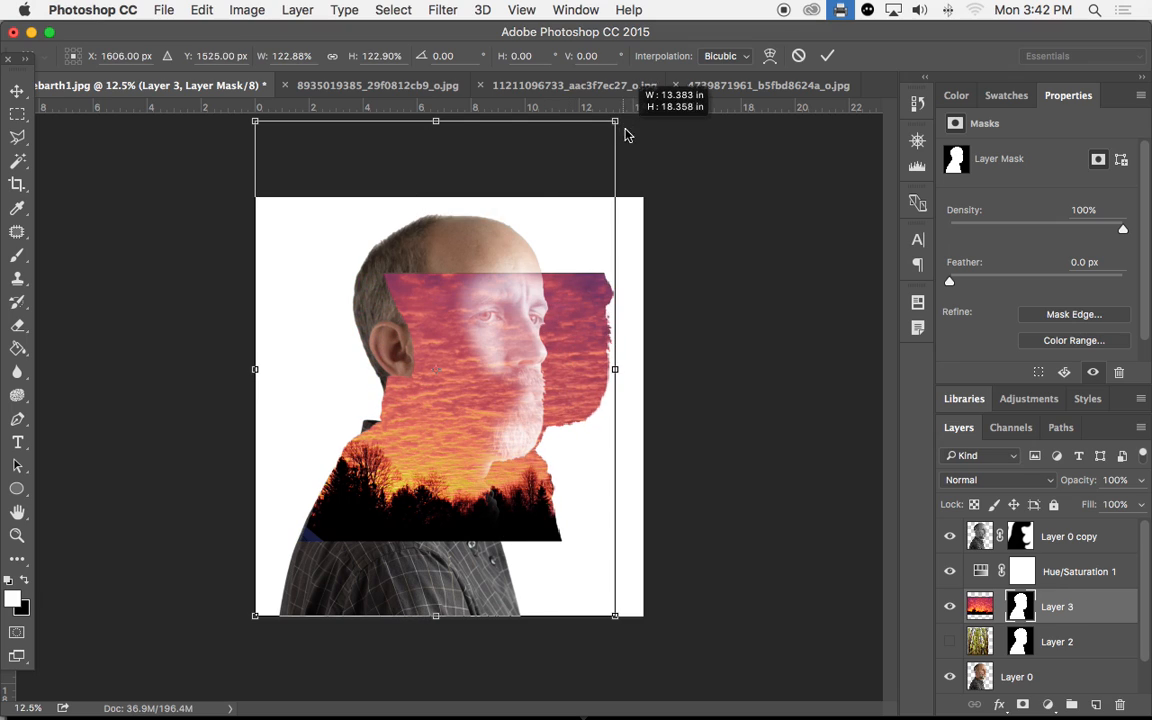
key("super+z")
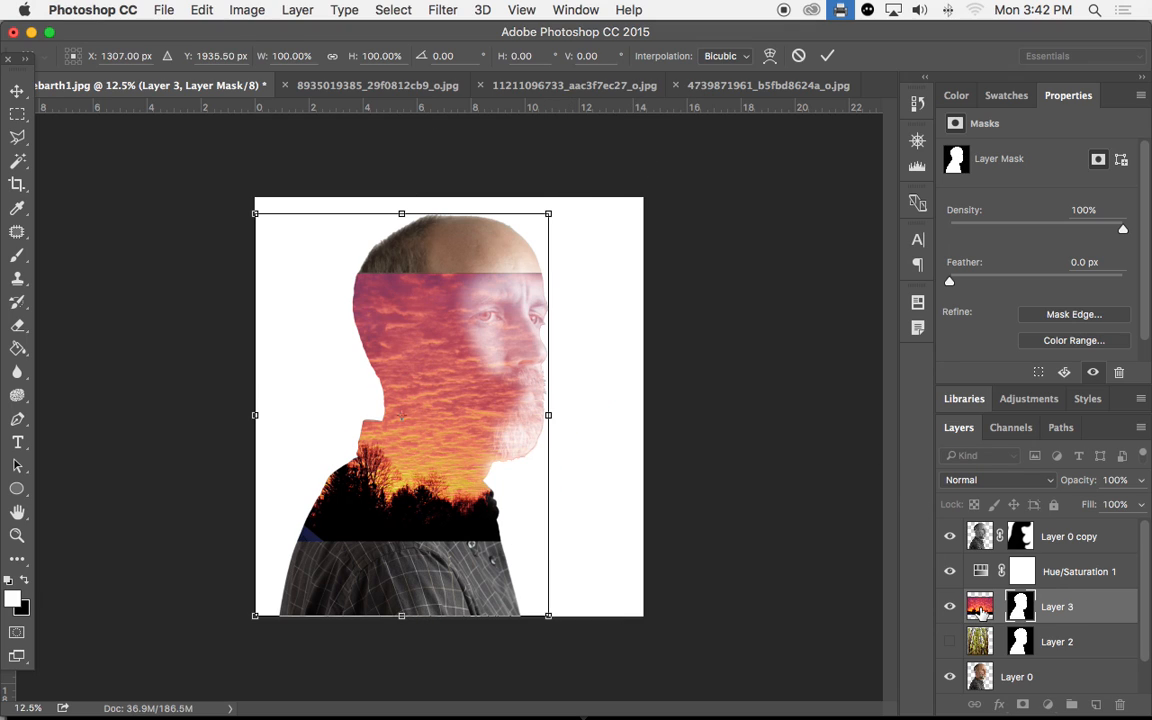
key("Escape")
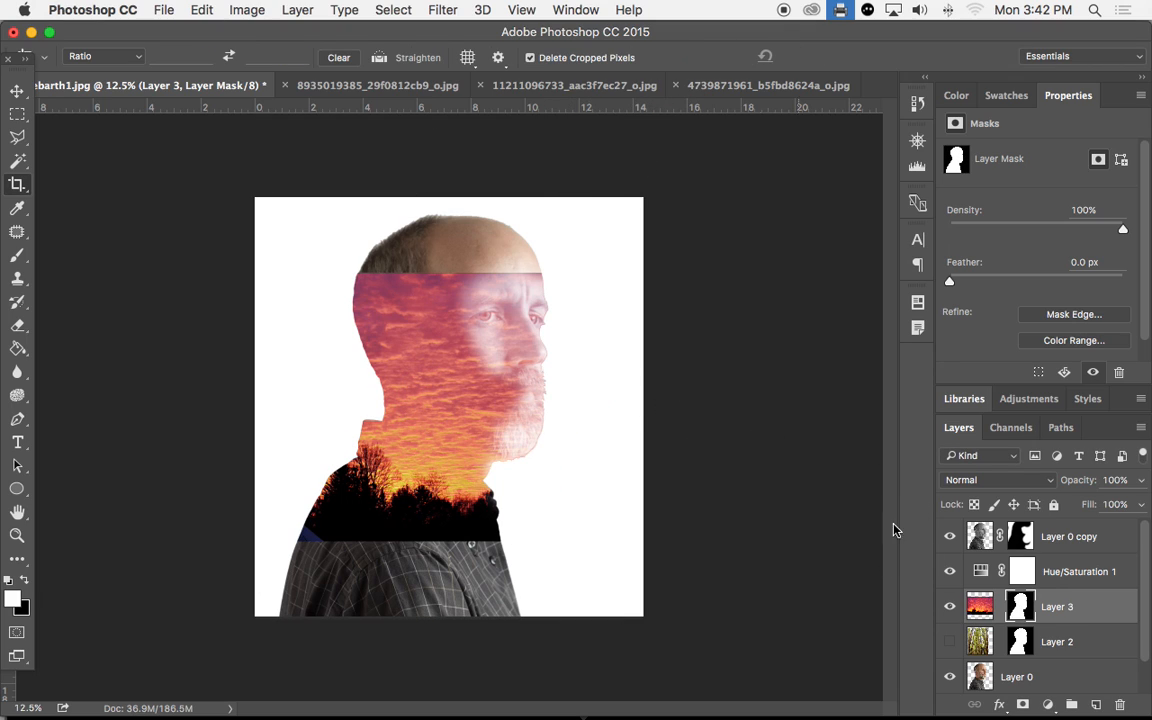
Scale the sunset image on Layer 3, without its mask, to about 168% so it fills the whole silhouette.
left_click(987, 612)
key("ctrl+t")
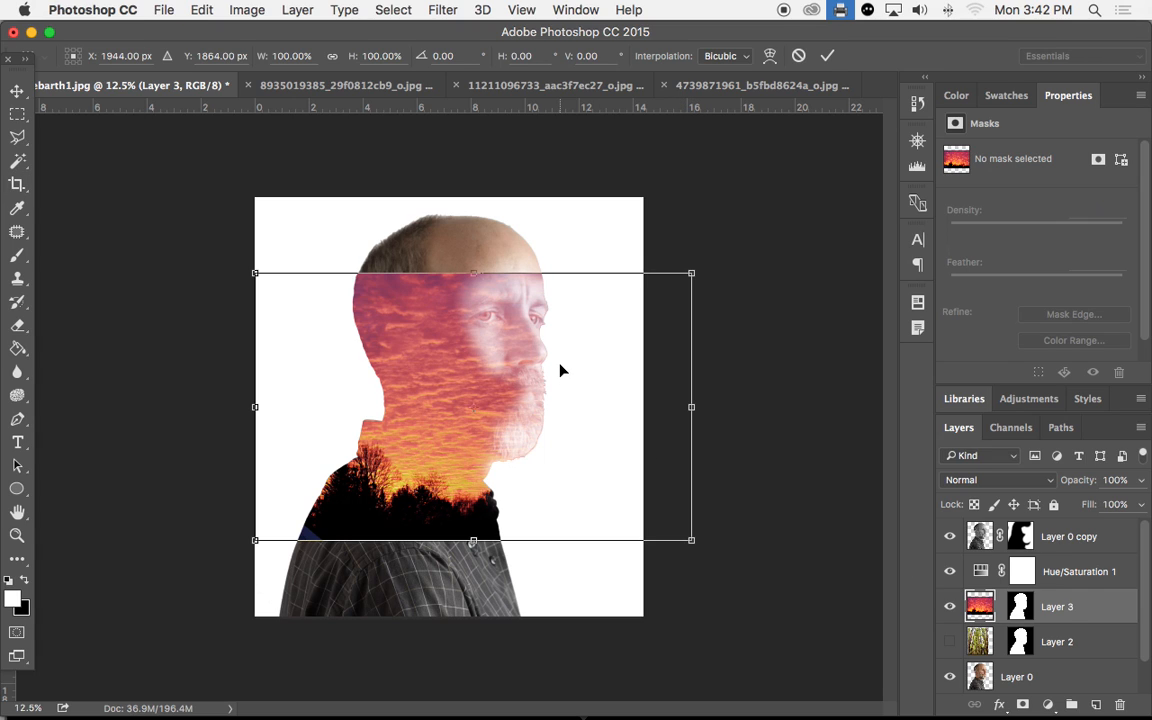
left_click_drag(697, 270, 810, 199)
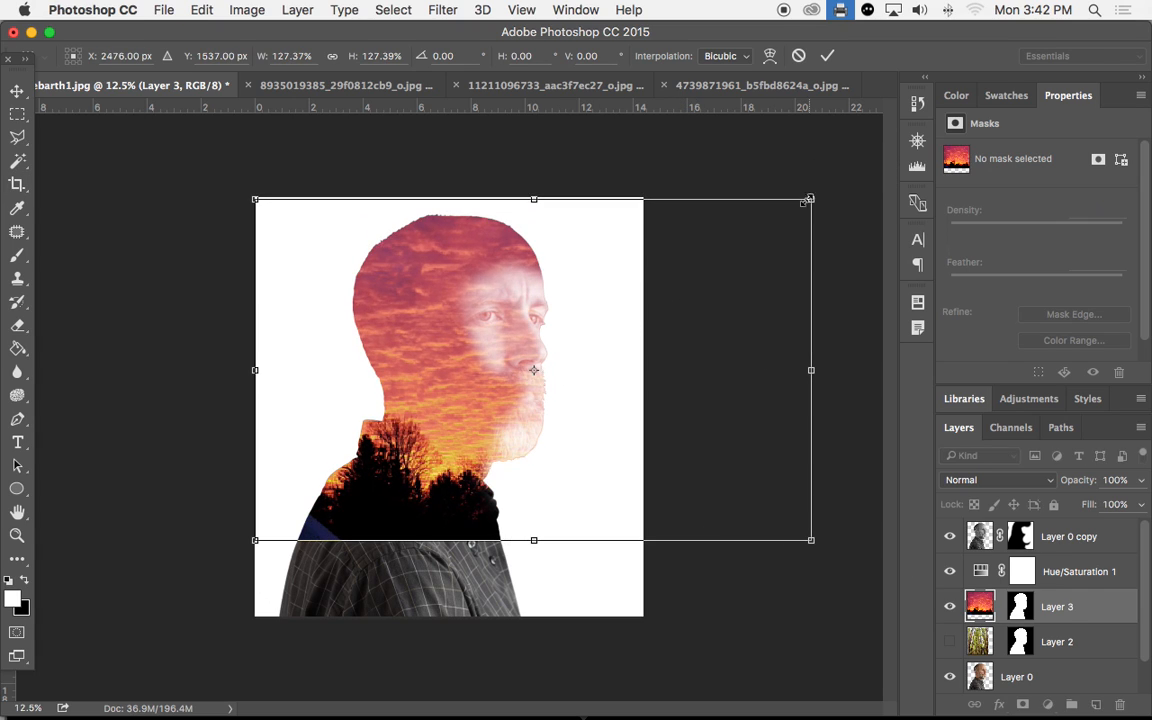
left_click_drag(252, 544, 92, 677)
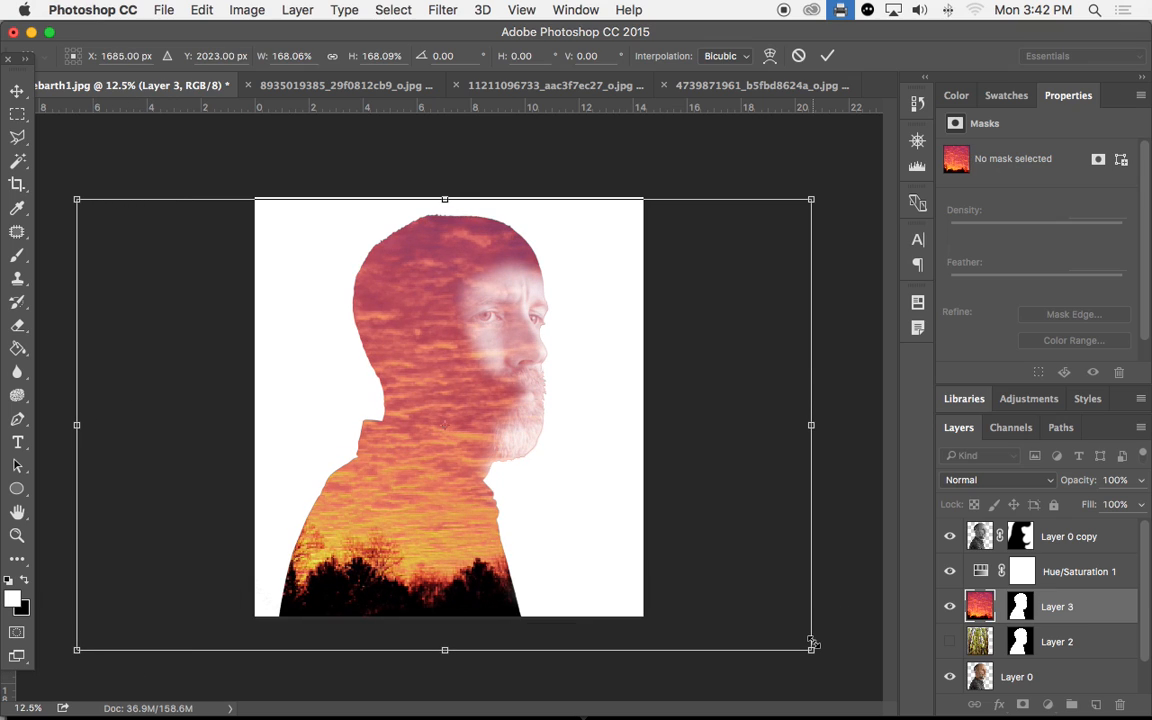
key("Return")
key("c")
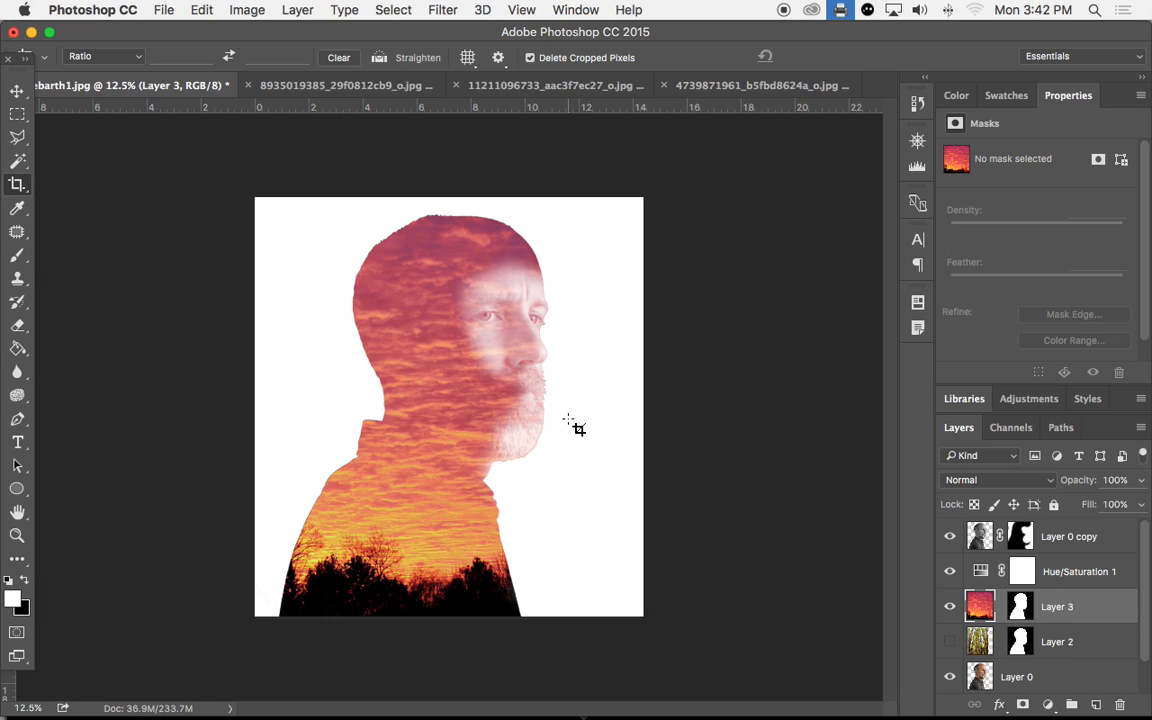
Lower the opacity of the black-and-white portrait on Layer 0 copy to 72%.
left_click(1053, 544)
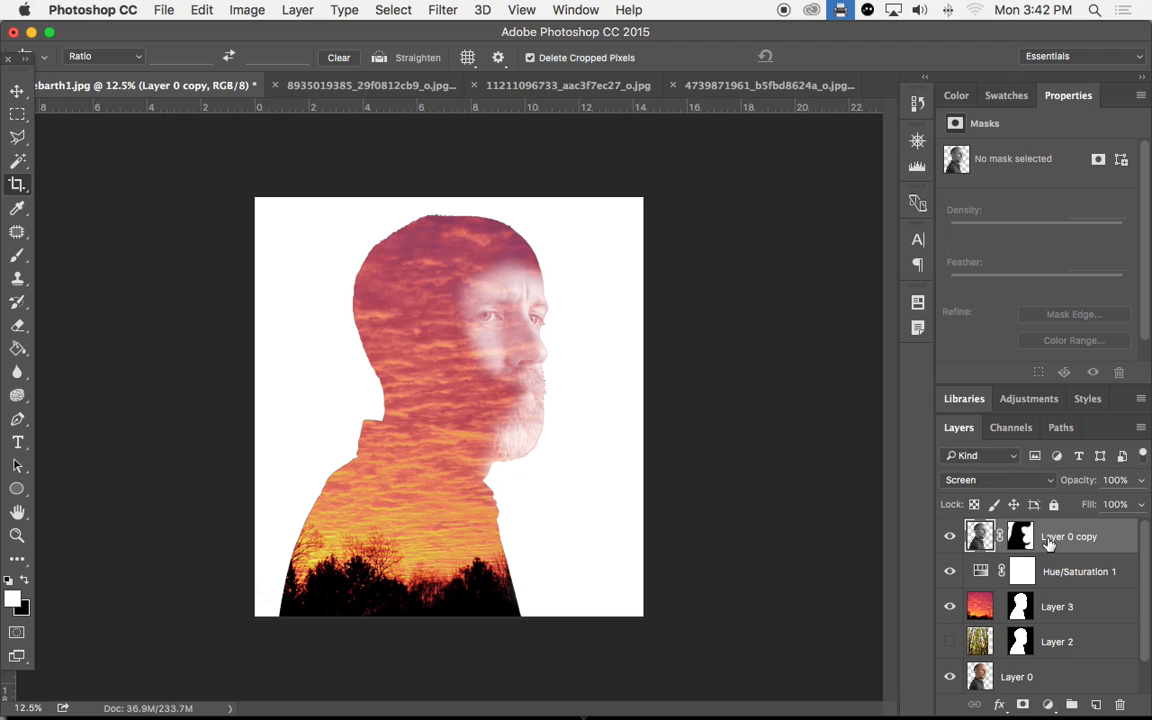
left_click(1141, 481)
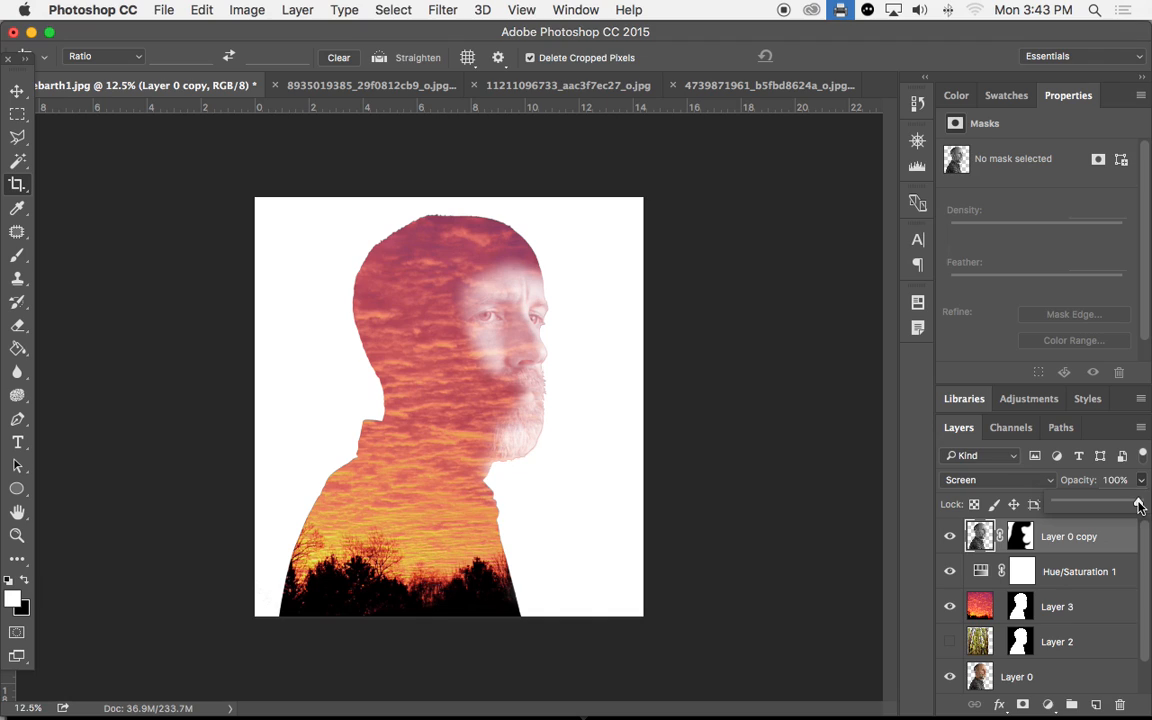
left_click_drag(1139, 507, 1113, 509)
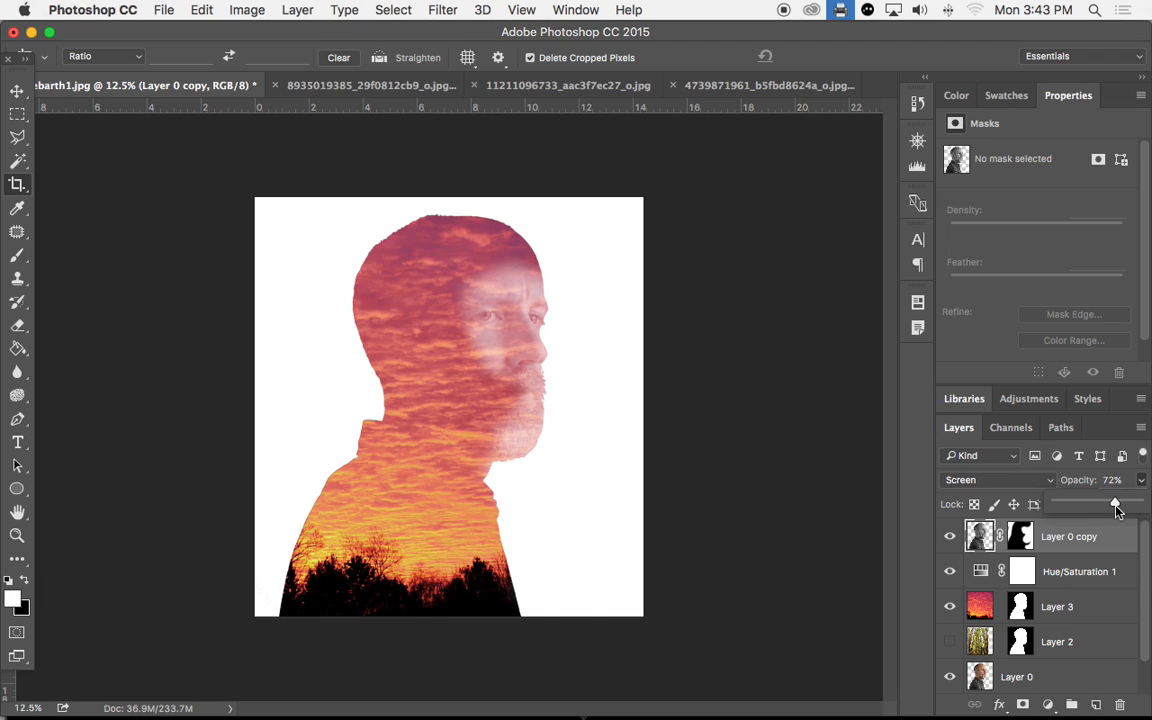
left_click(1108, 544)
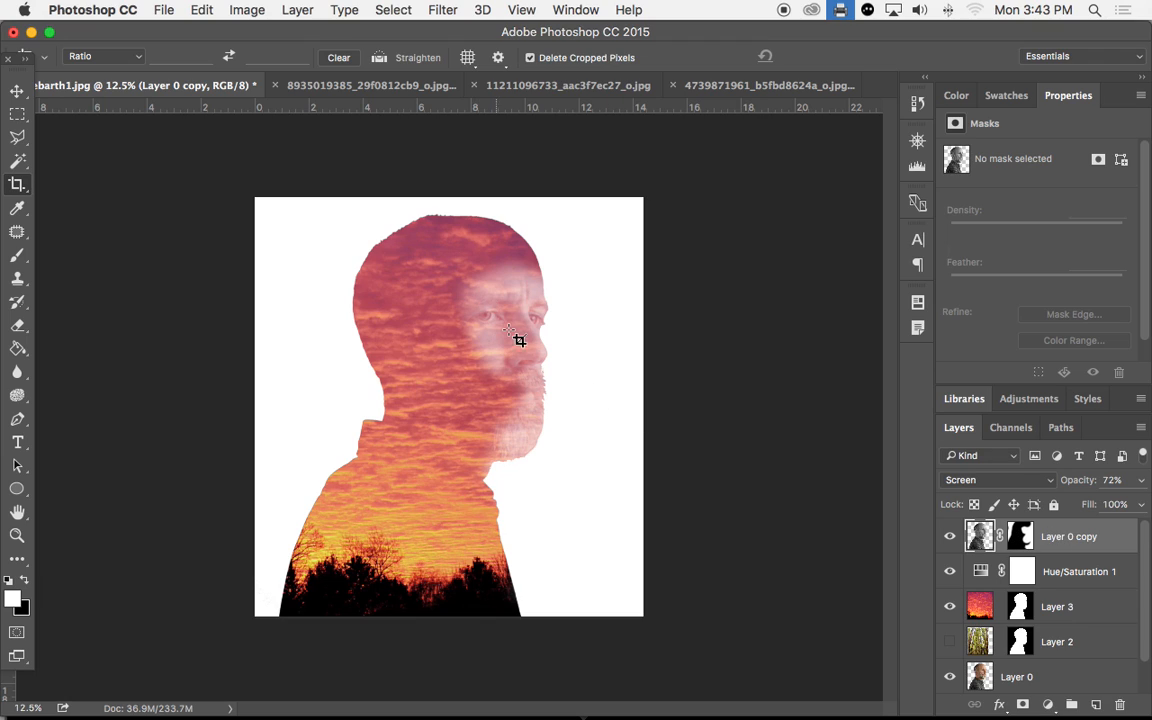
Paint black with a 50% opacity brush on Layer 0 copy's mask to fade the beard and the rear of the face into the sunset.
left_click(1022, 538)
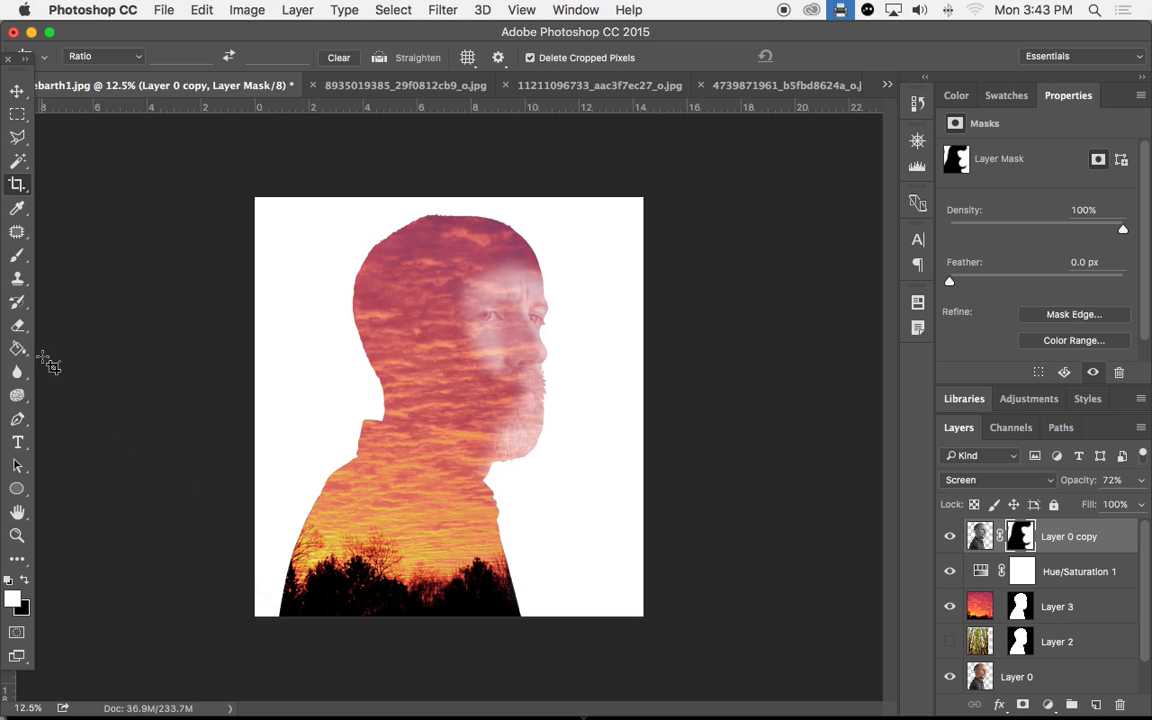
left_click(17, 256)
mouse_move(494, 360)
left_mouse_down()
mouse_move(470, 386)
mouse_move(500, 408)
left_mouse_up()
key("super+z")
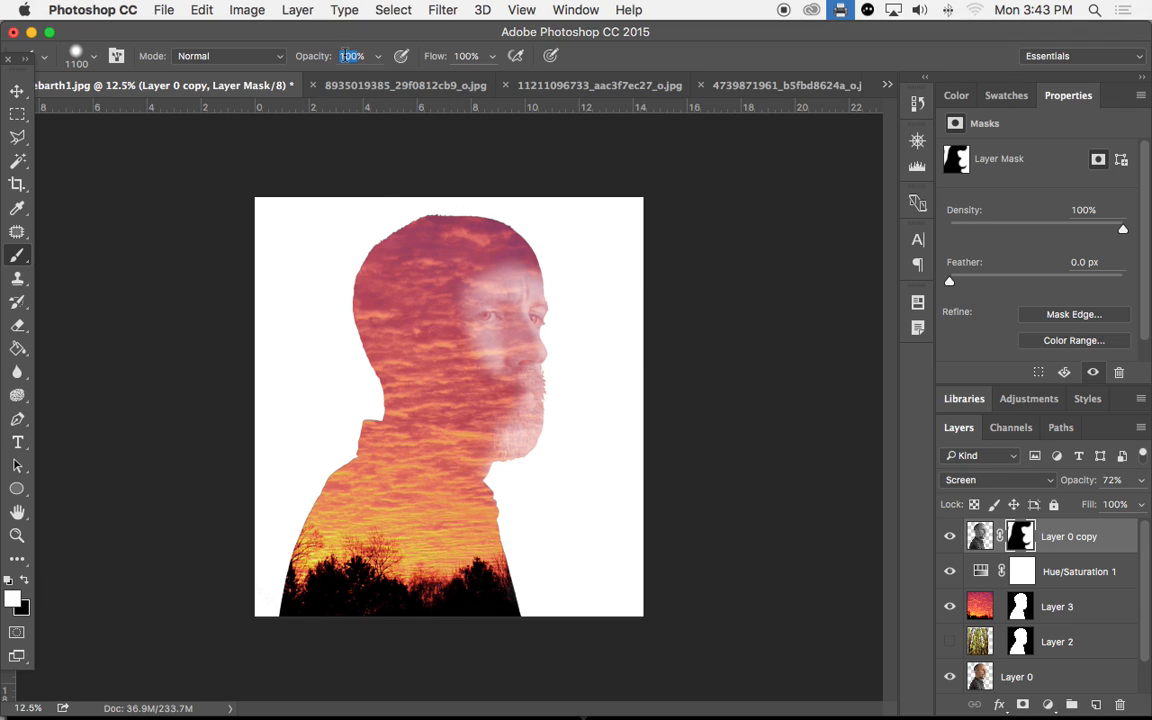
type("5")
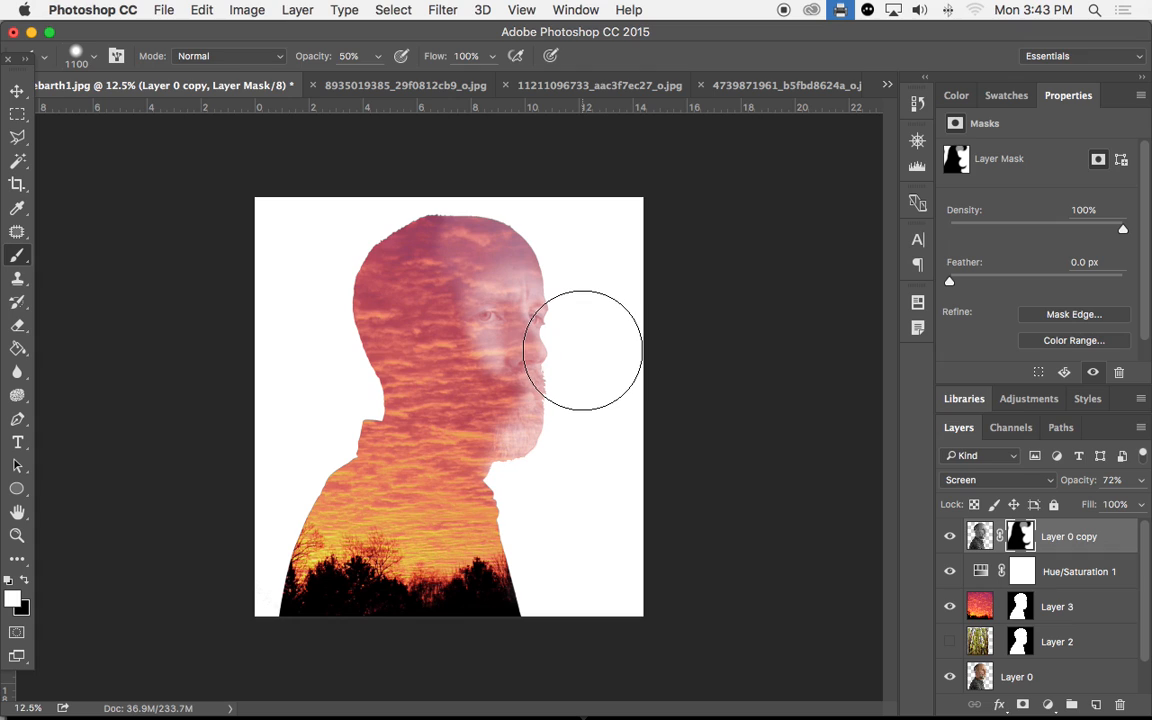
key("x")
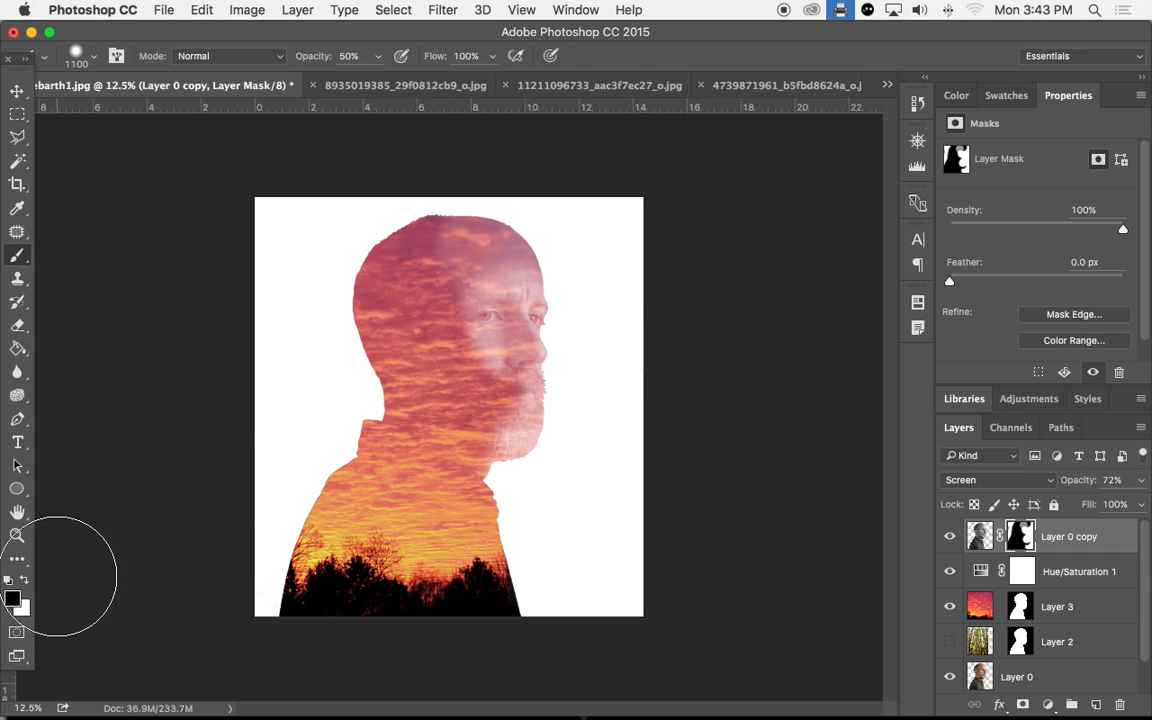
left_click_drag(481, 417, 498, 430)
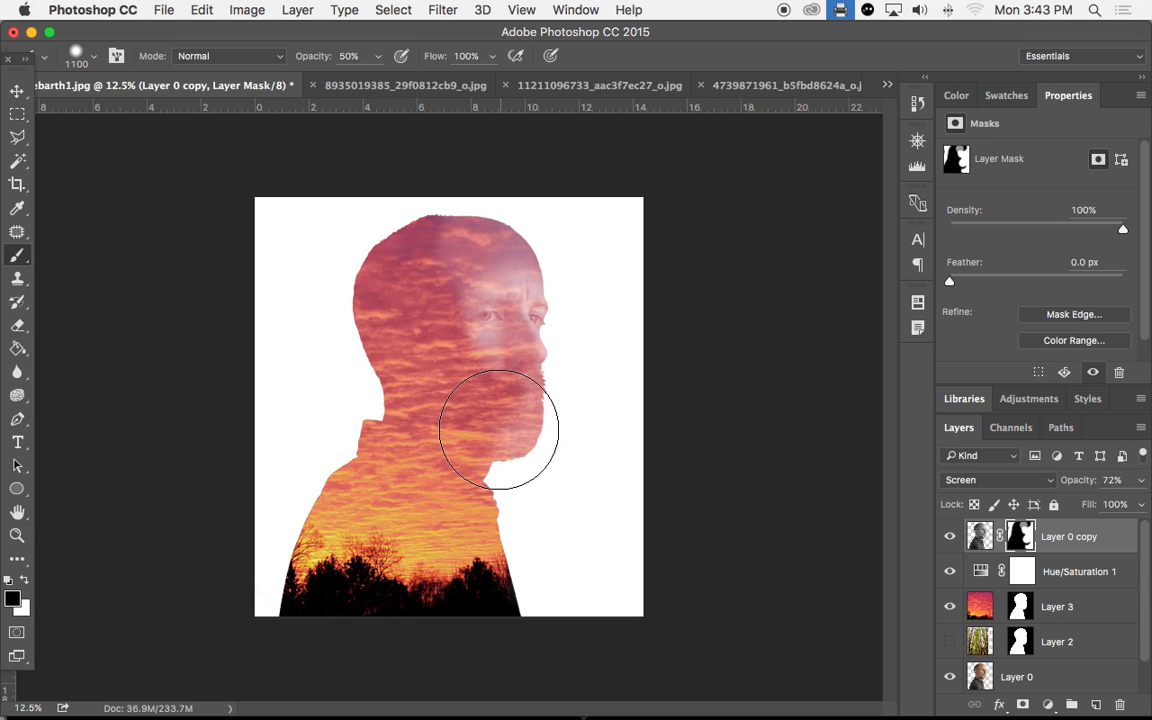
mouse_move(448, 248)
left_mouse_down()
mouse_move(419, 266)
mouse_move(482, 226)
mouse_move(424, 256)
mouse_move(429, 348)
mouse_move(454, 404)
mouse_move(503, 416)
mouse_move(505, 393)
mouse_move(523, 406)
mouse_move(540, 457)
left_mouse_up()
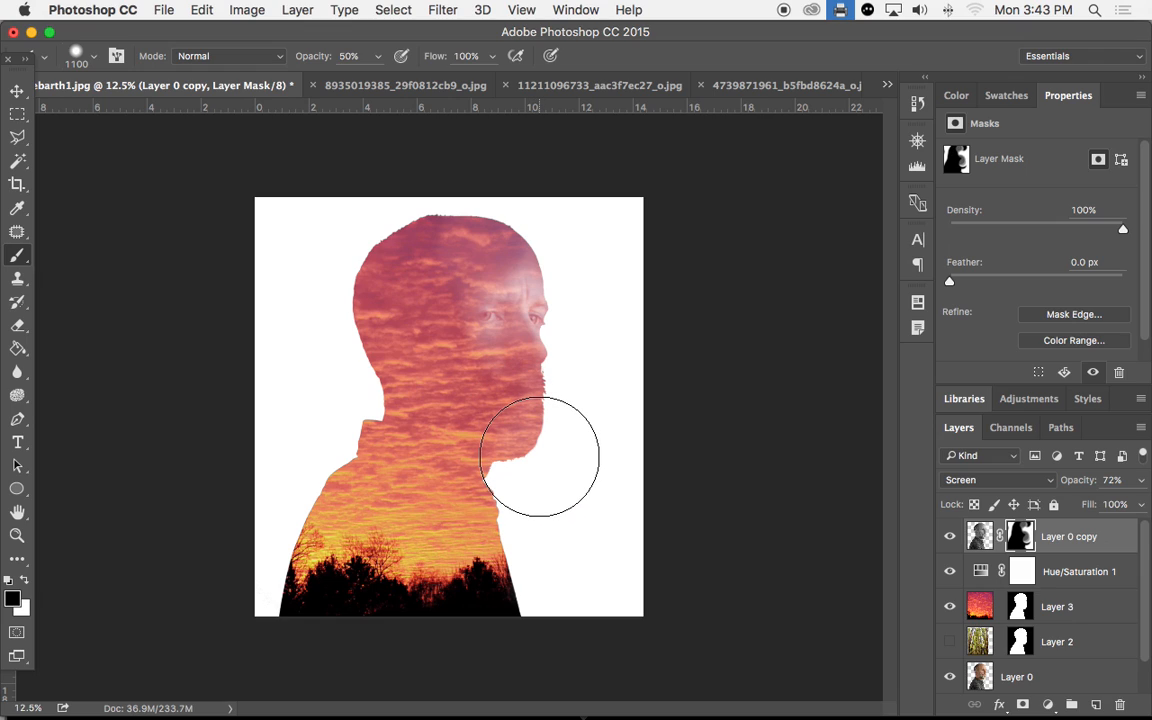
Paint white at 50% opacity on Layer 0 copy's mask over the upper forehead, and make the layer's image active instead of its mask.
key("x")
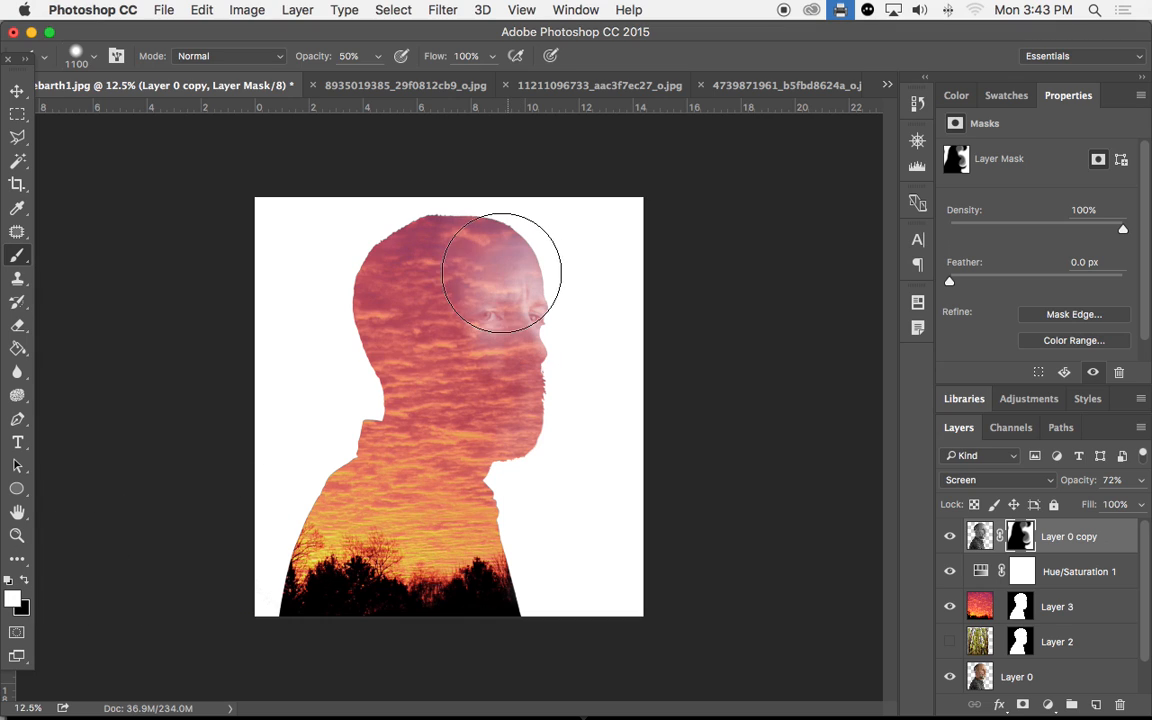
key("super+z")
left_click(479, 236)
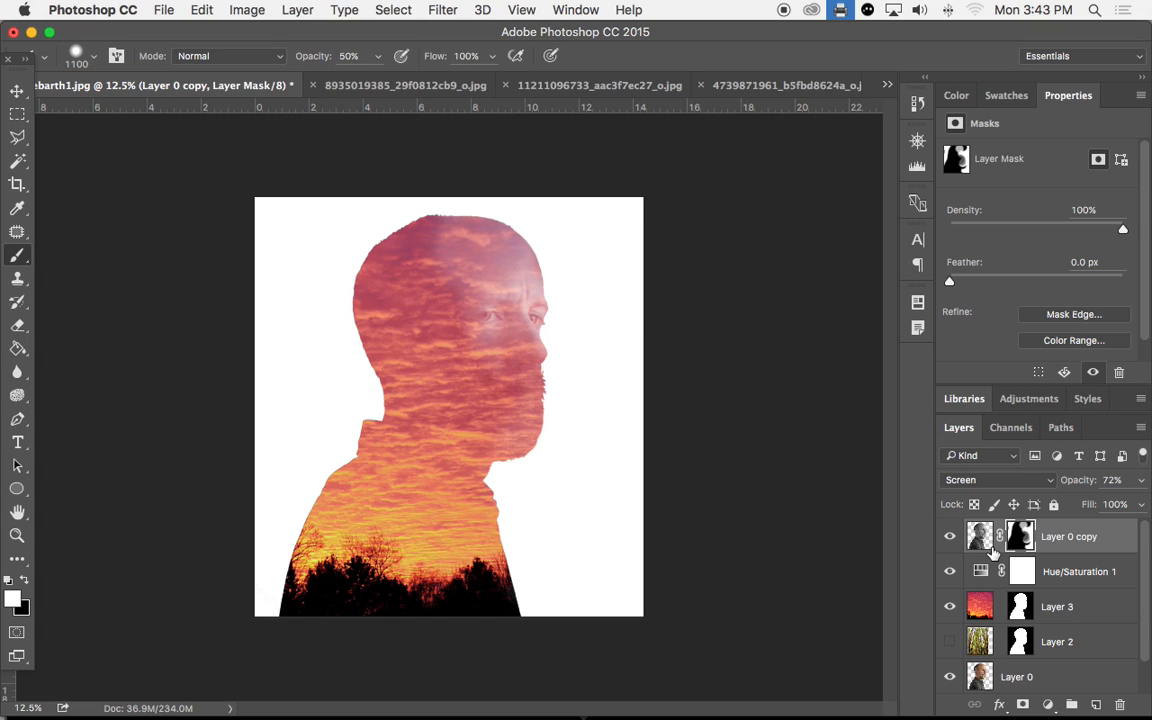
left_click(983, 539)
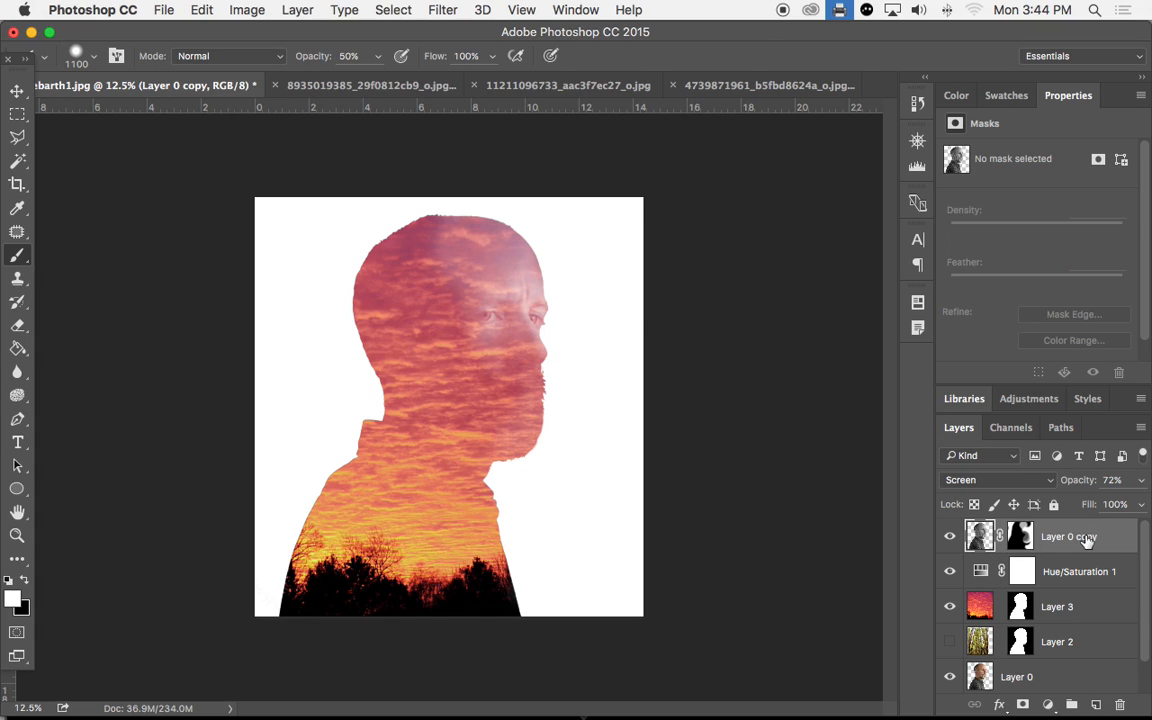